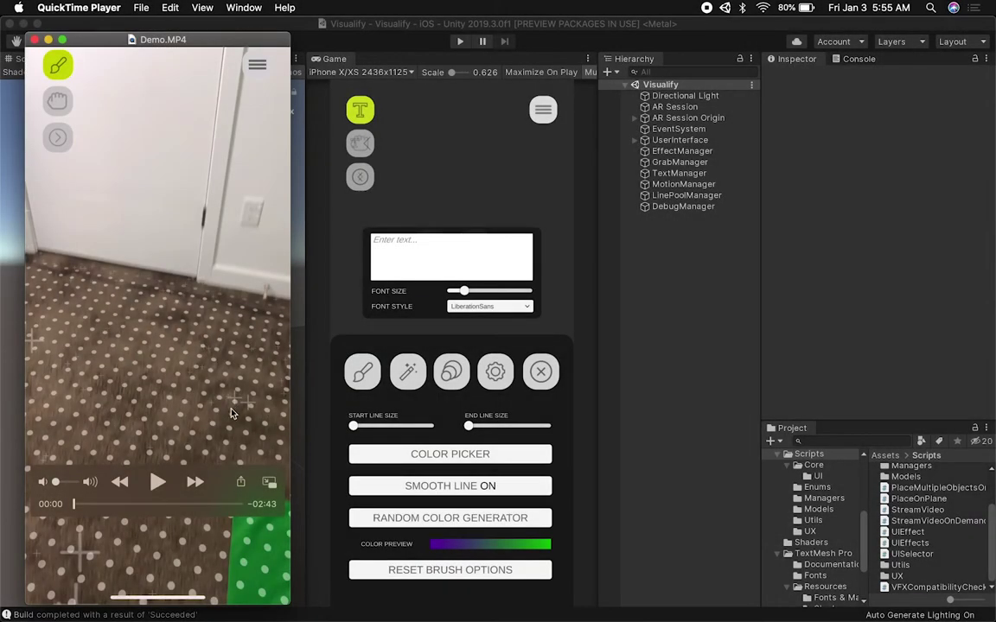
- Play Demo.MP4 in QuickTime until it shows 'Hola amigo' in LemonMilk at size 0.61
click(157, 482)
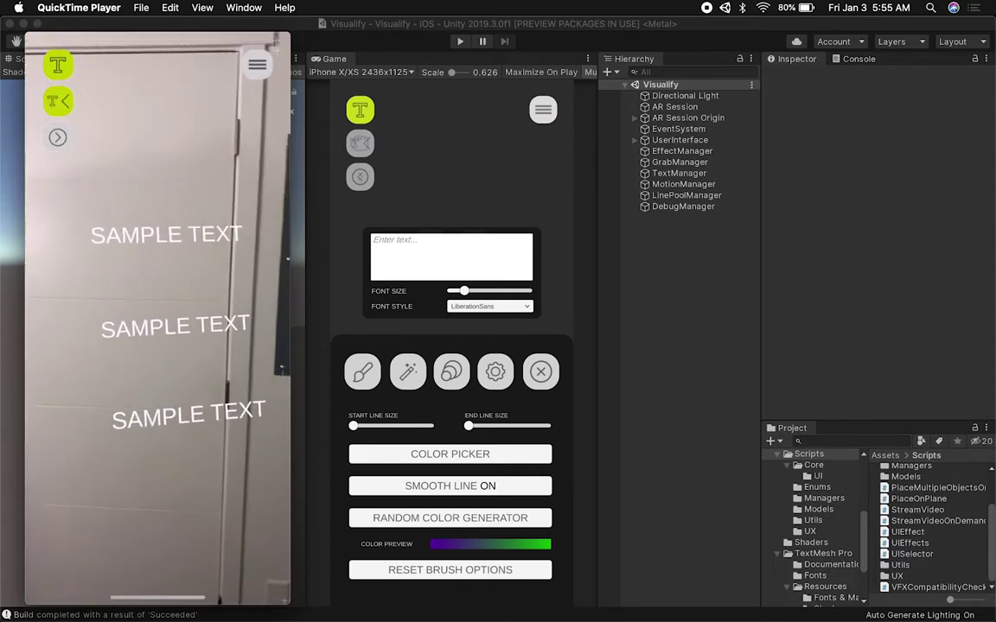
mouse_move(60, 103)
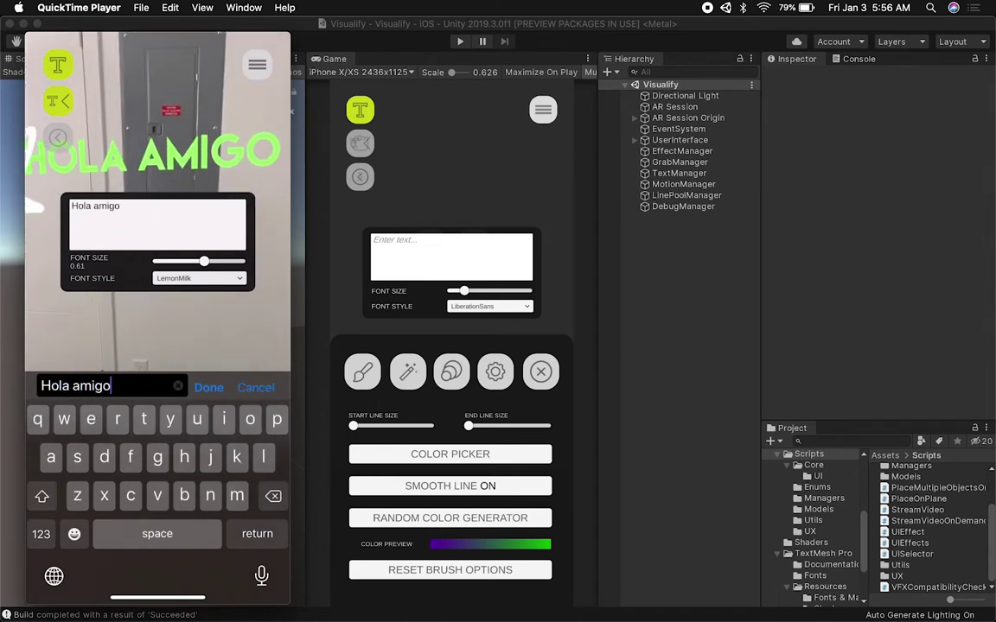
mouse_move(176, 213)
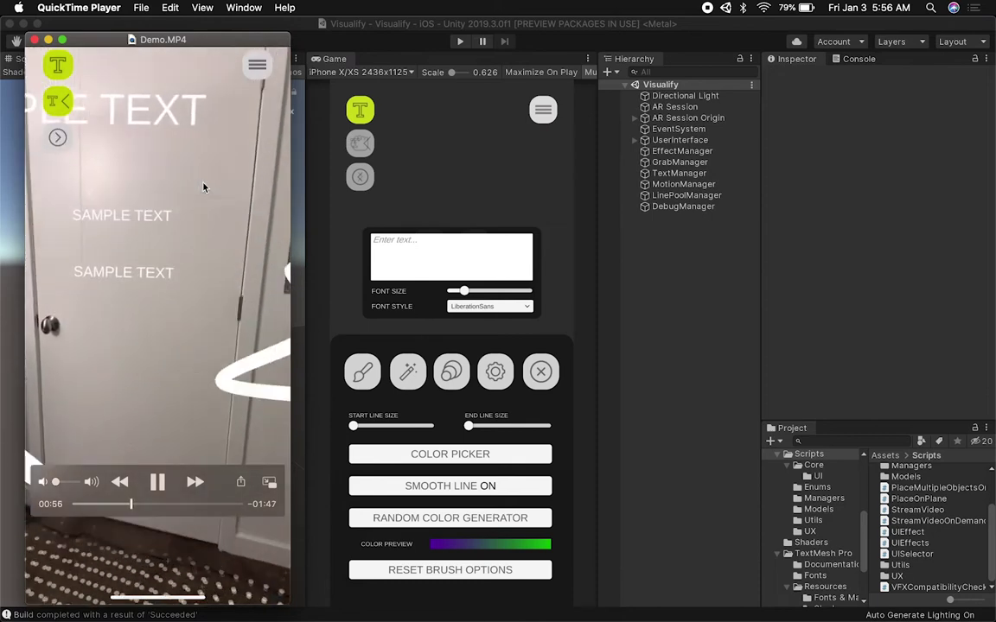
mouse_move(143, 122)
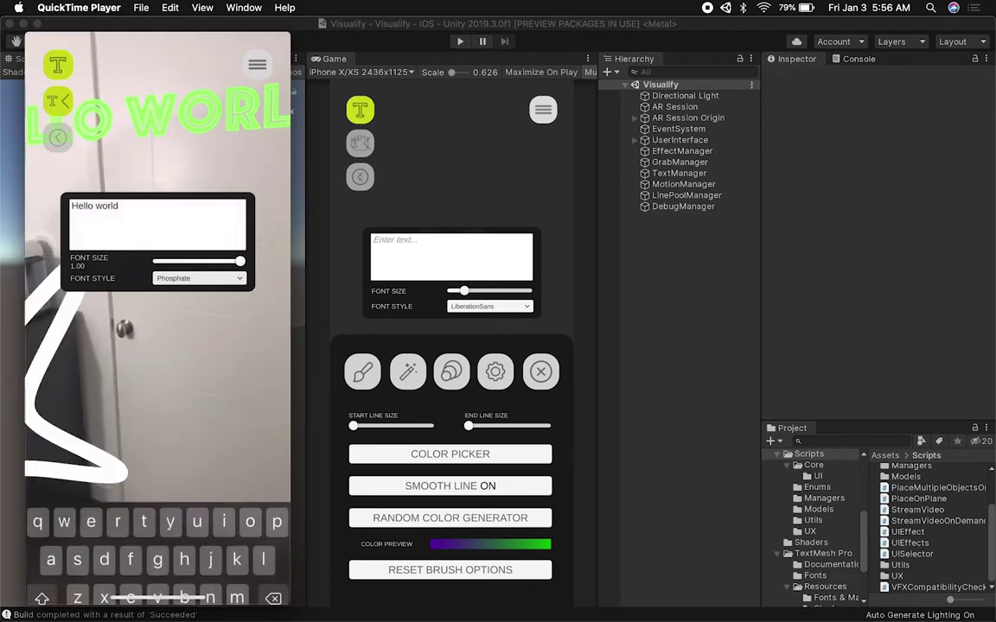
mouse_move(212, 153)
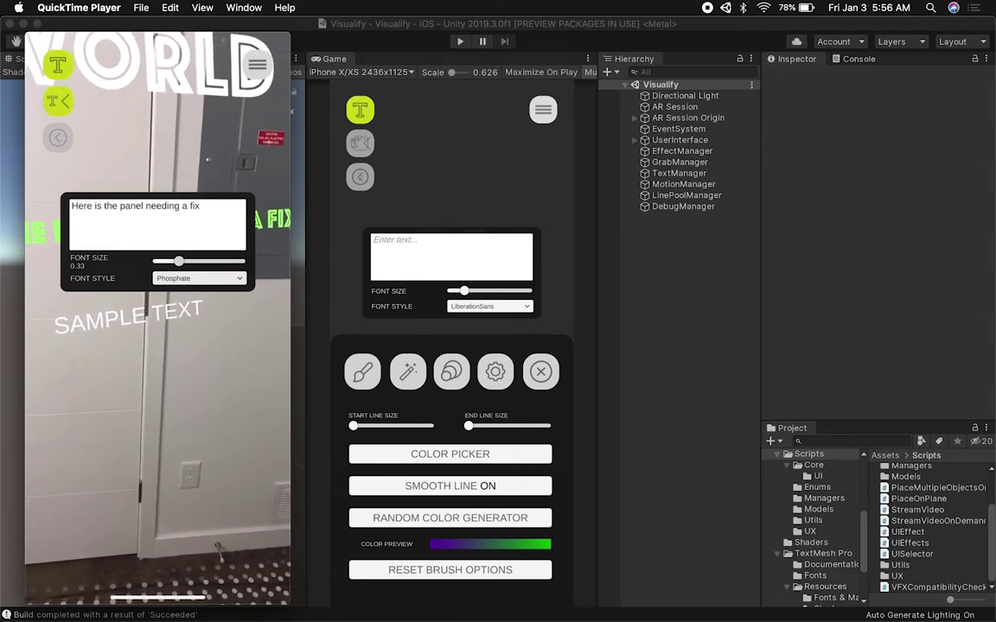
mouse_move(85, 271)
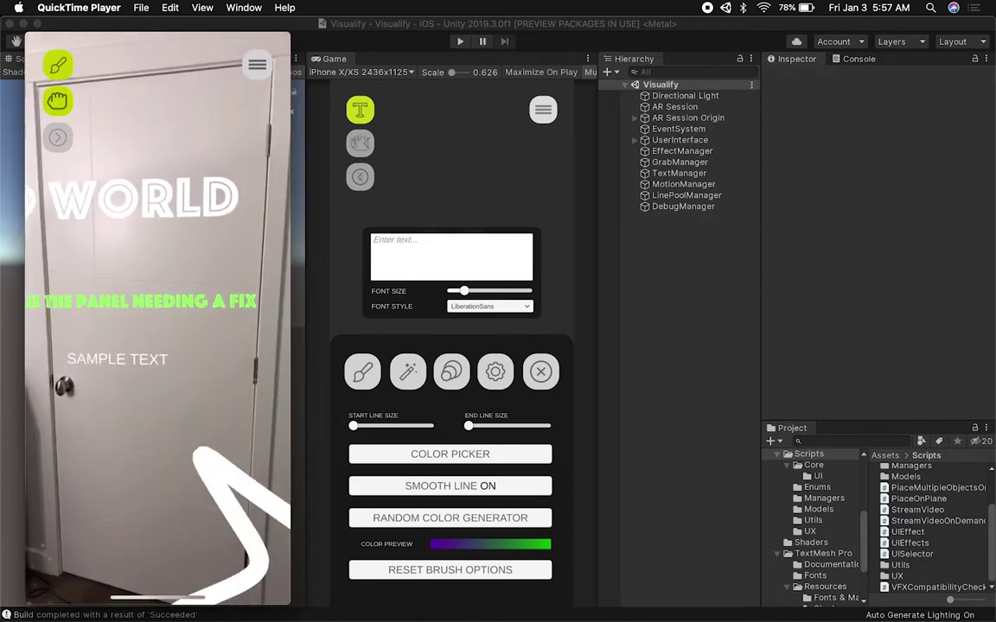
mouse_move(186, 462)
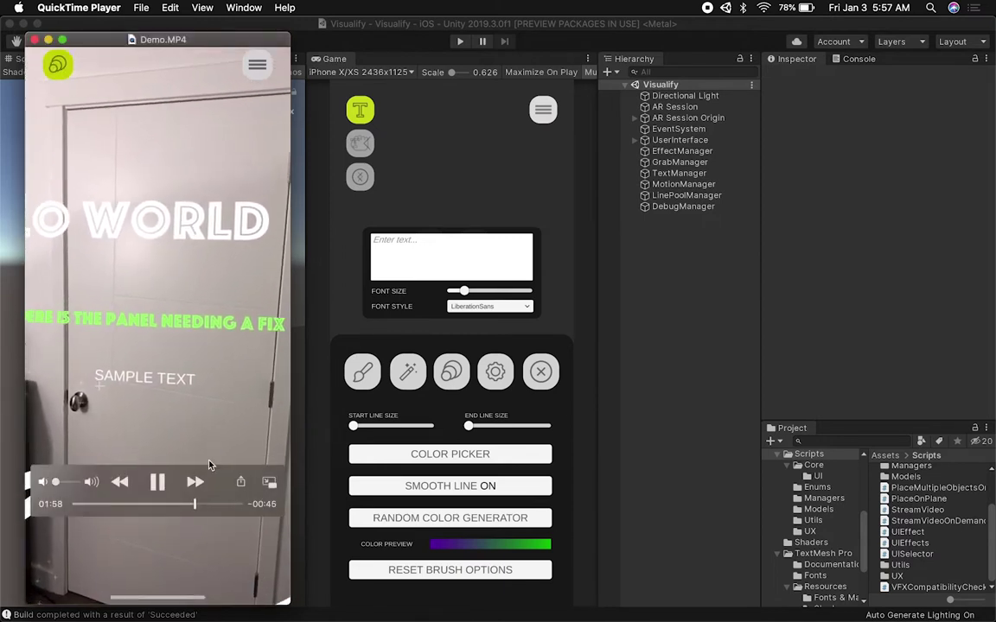
click(37, 41)
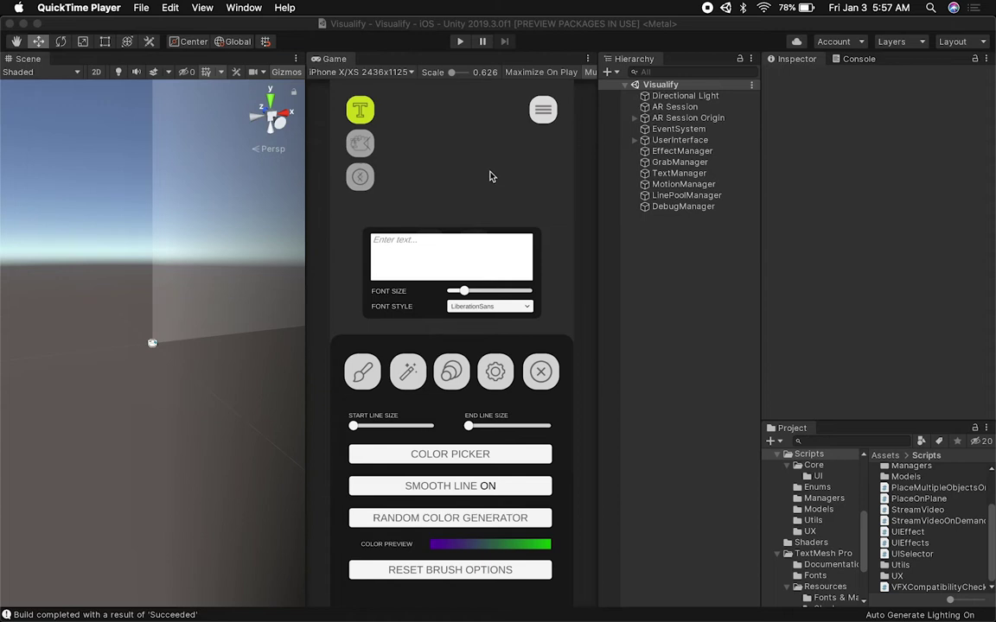
- Run the Visualify scene in Play mode and draw a white star stroke
click(459, 43)
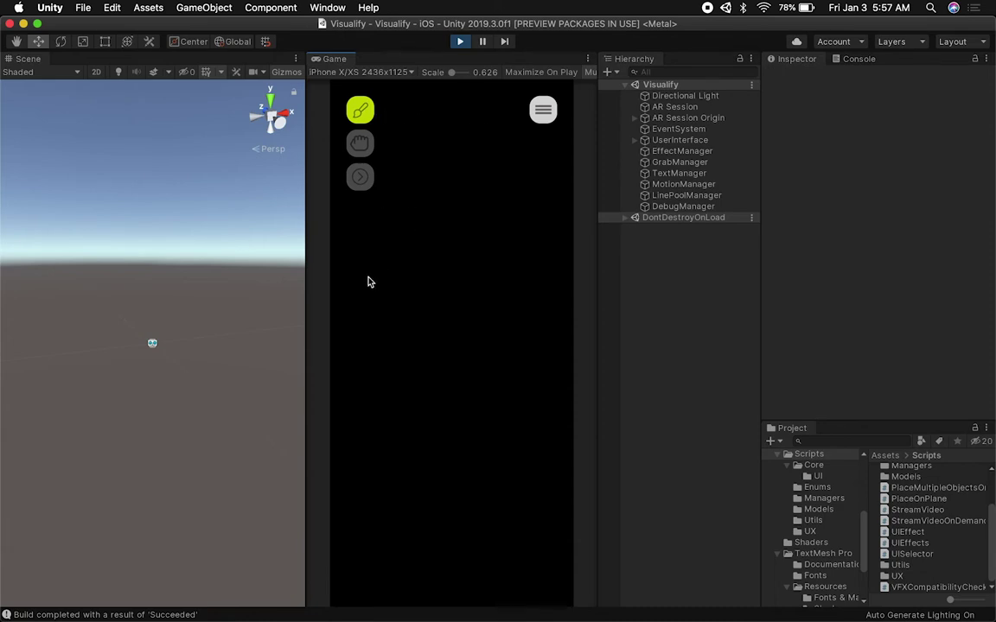
drag(367, 282, 403, 314)
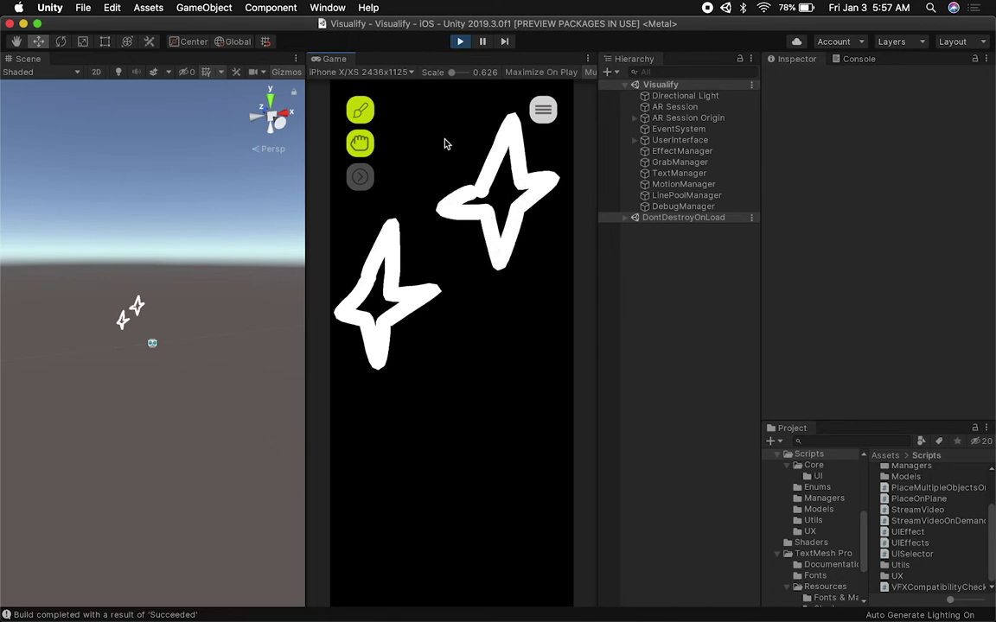
- Apply Rotate Z Motion to the strokes and select the left star
click(542, 109)
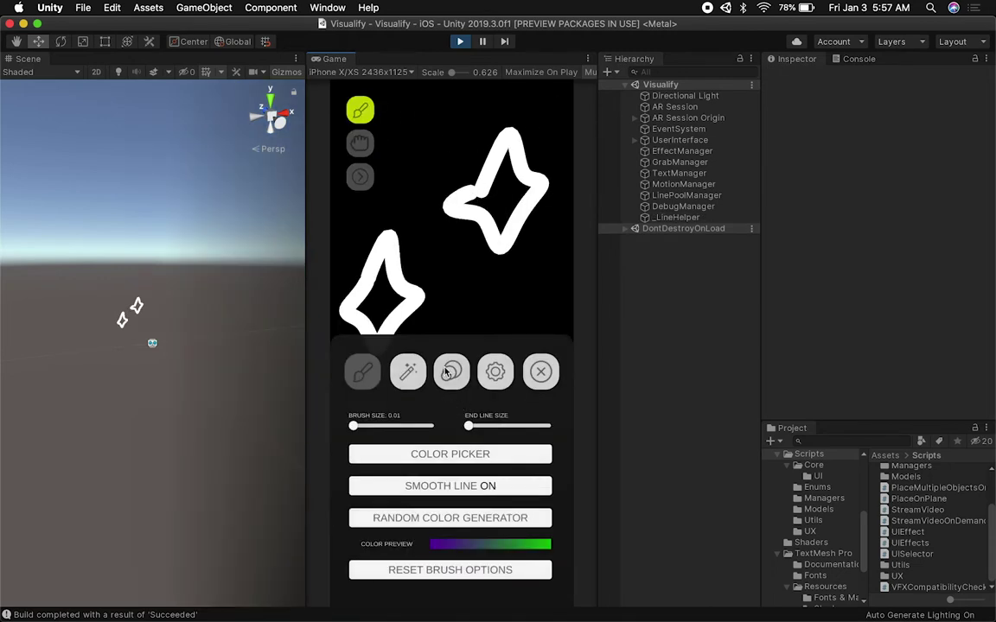
click(446, 371)
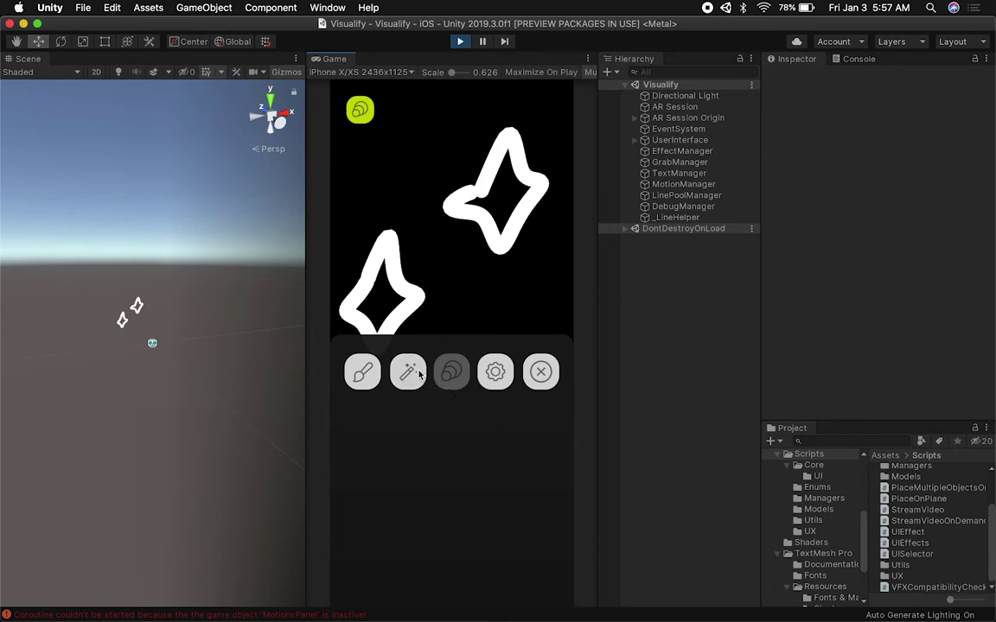
click(449, 374)
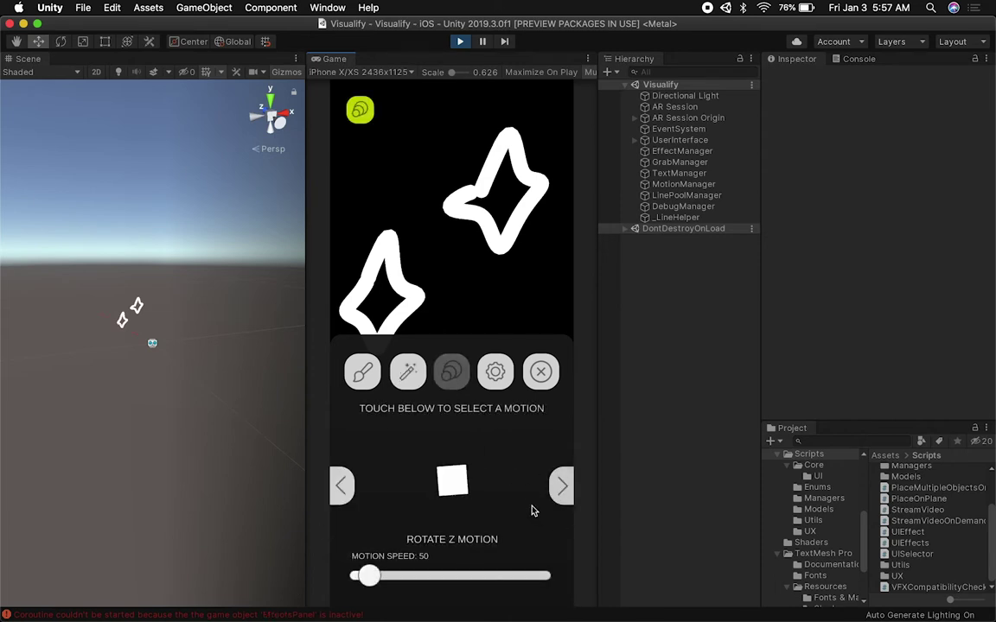
click(440, 510)
click(417, 305)
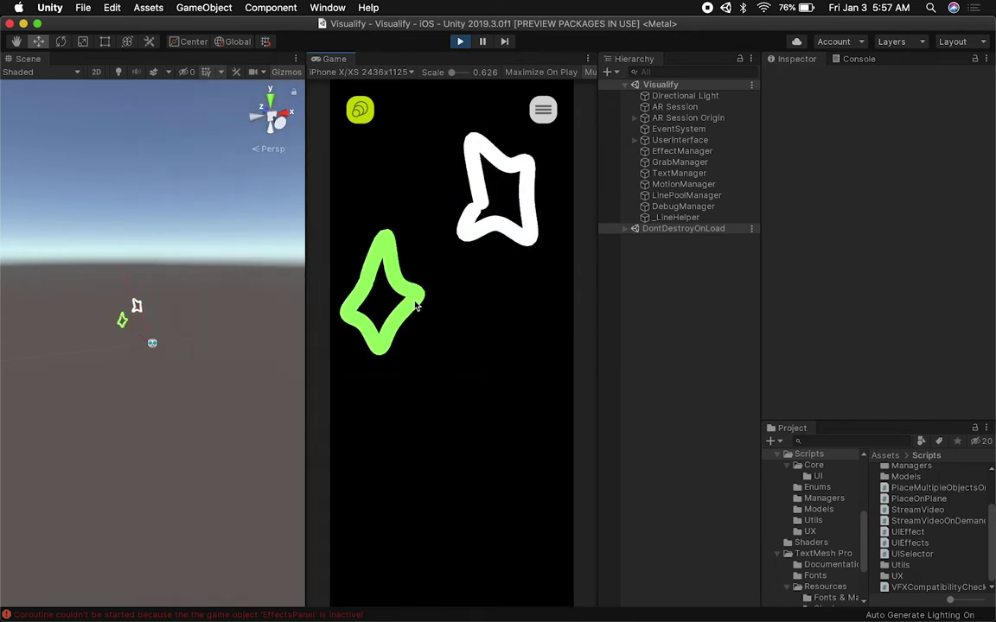
- Raise the Motion Speed so the star spins faster
click(542, 109)
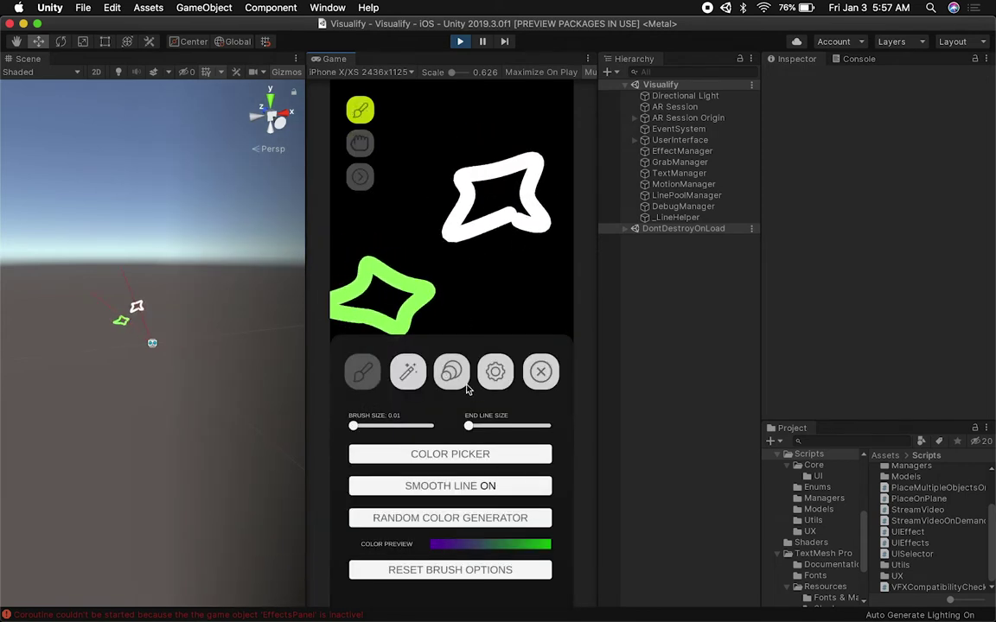
click(461, 382)
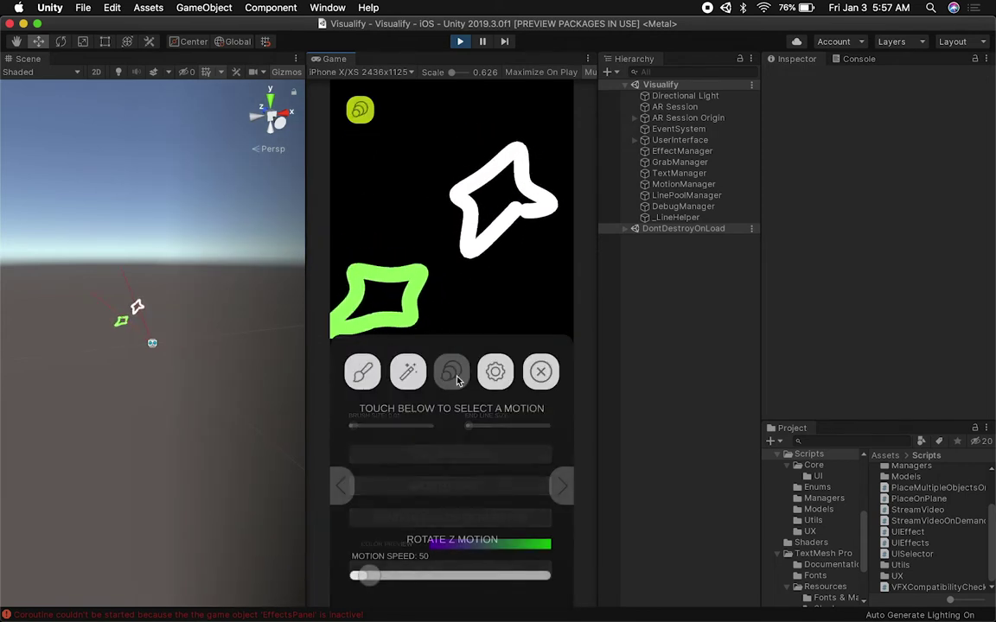
click(563, 334)
- Select the upper star and give it a random gradient colour
click(527, 231)
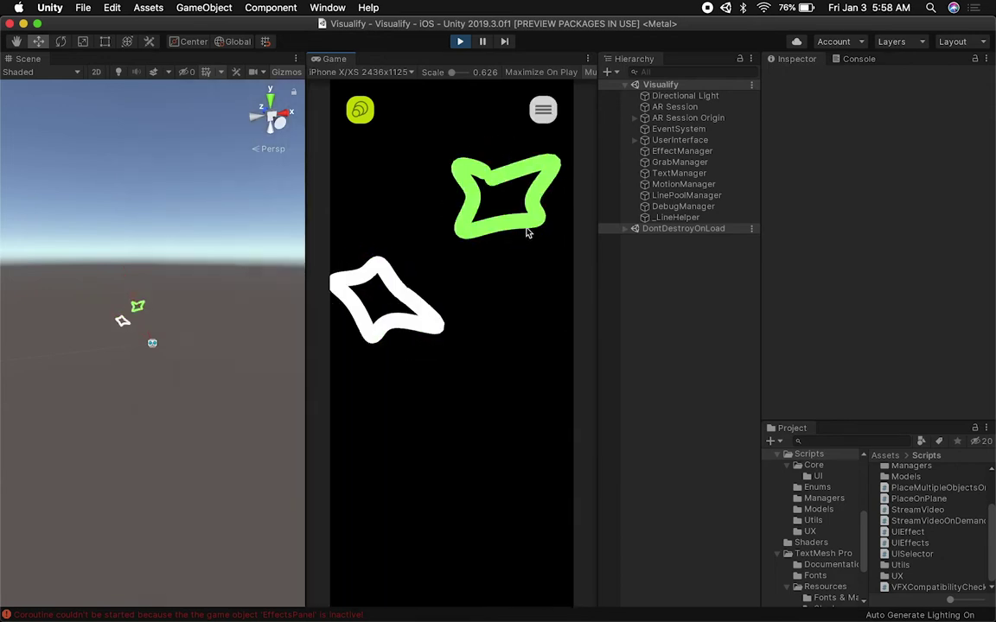
click(543, 110)
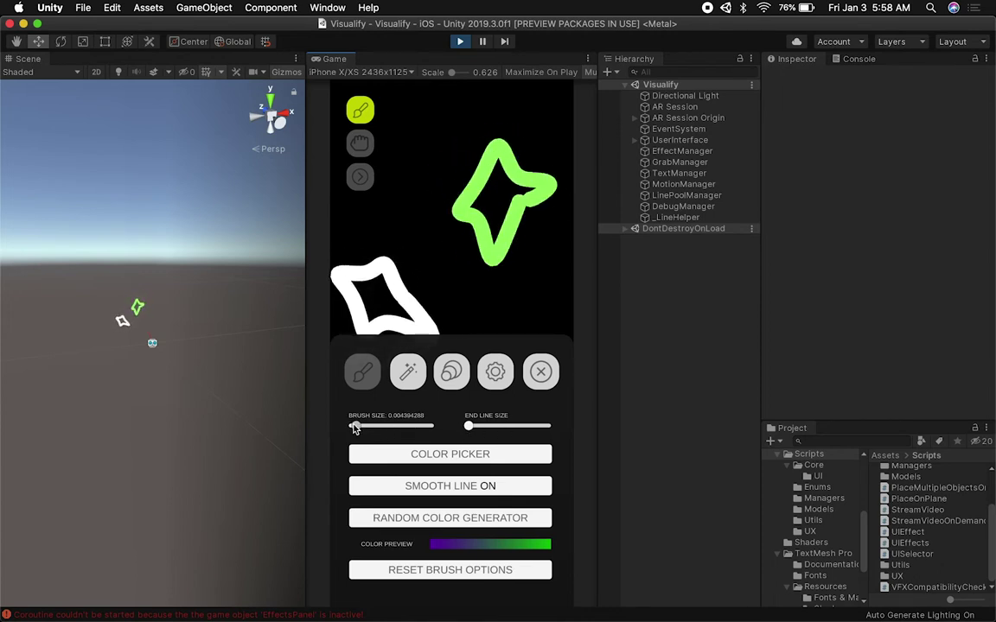
click(396, 518)
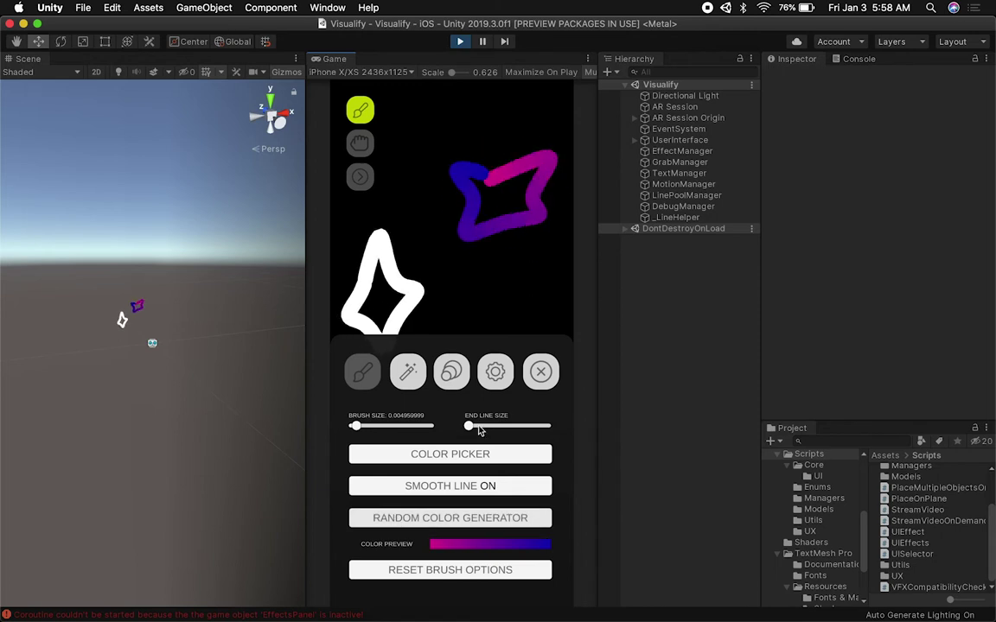
- Draw a magenta-to-blue star lower down, grab it, and switch the app to text mode
click(539, 374)
mouse_move(419, 417)
mouse_down()
mouse_move(458, 334)
mouse_move(455, 403)
mouse_move(540, 409)
mouse_move(468, 428)
mouse_move(452, 508)
mouse_move(449, 431)
mouse_move(393, 442)
mouse_move(427, 415)
mouse_up()
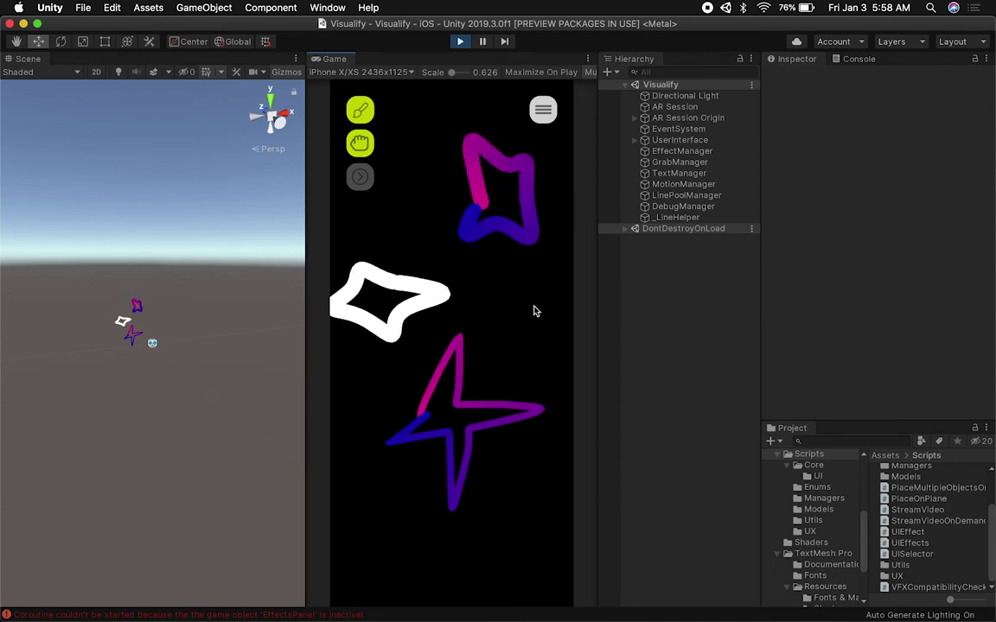
click(359, 143)
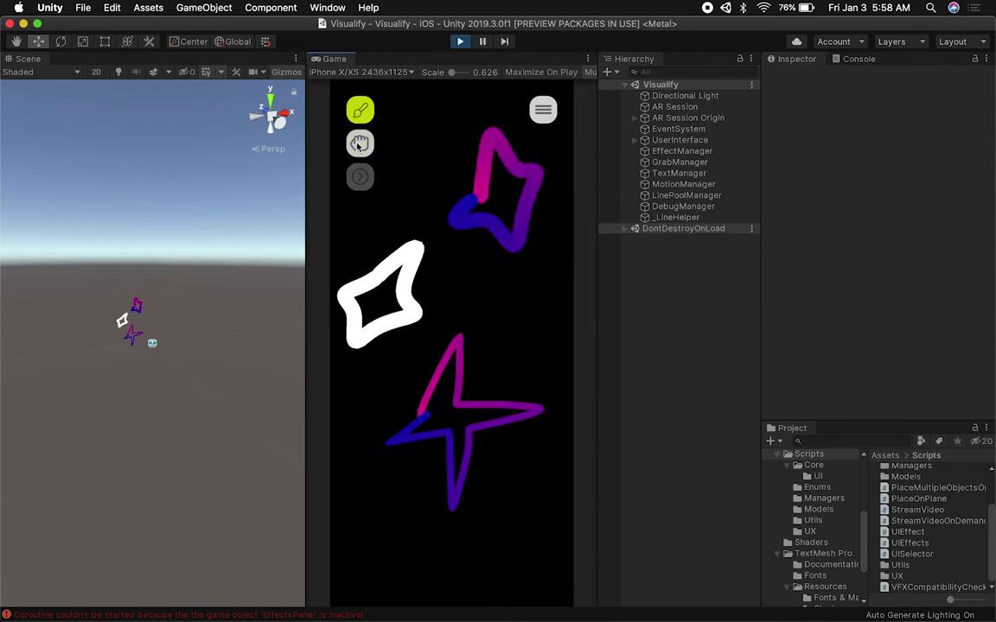
click(435, 361)
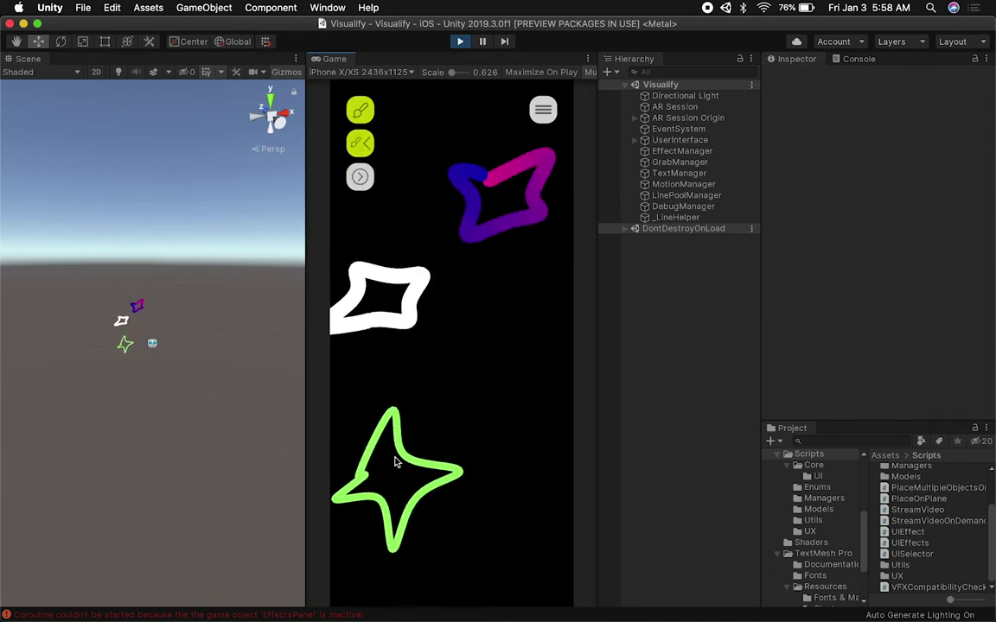
click(361, 114)
click(363, 114)
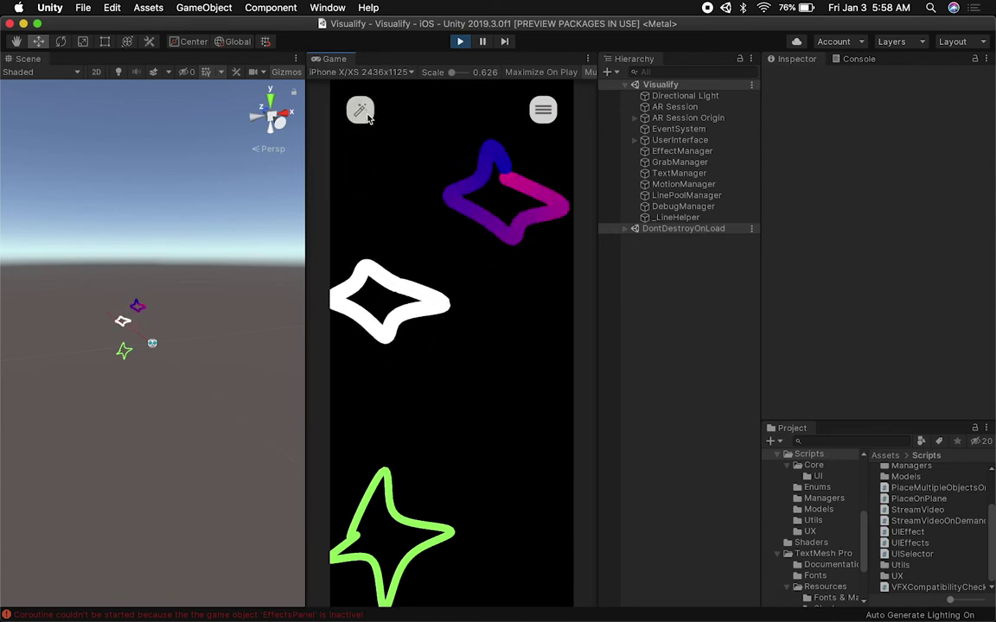
- Place seven SAMPLE TEXT labels at spots across the Game view among the stars
click(366, 114)
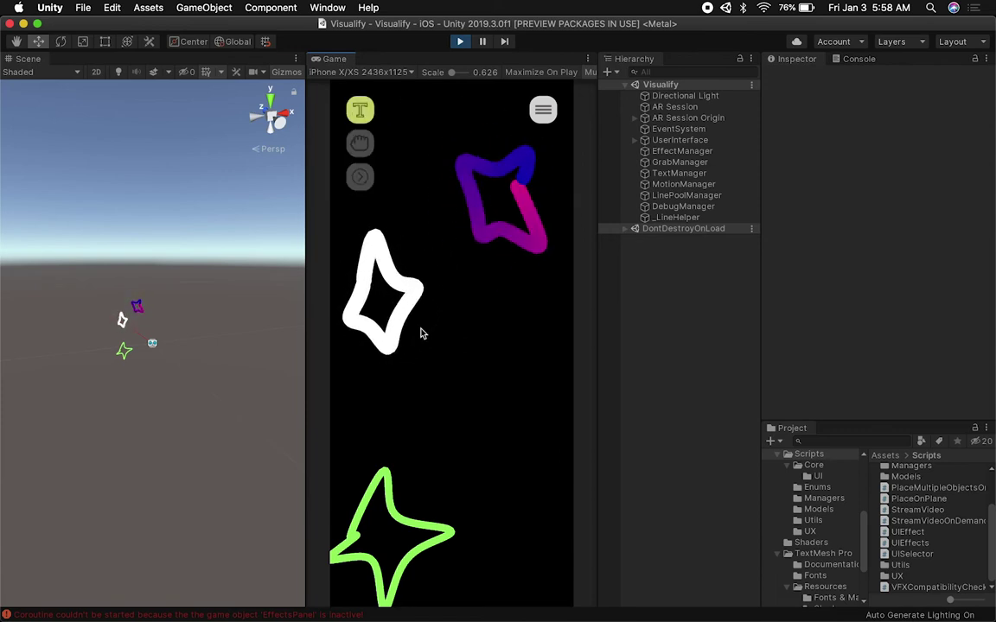
click(408, 427)
click(482, 311)
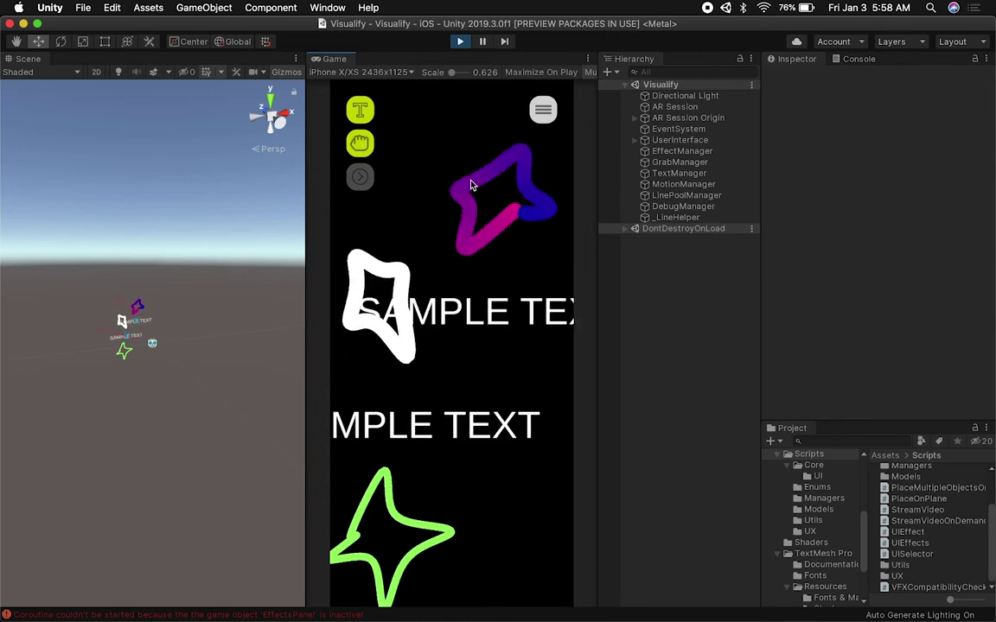
click(426, 121)
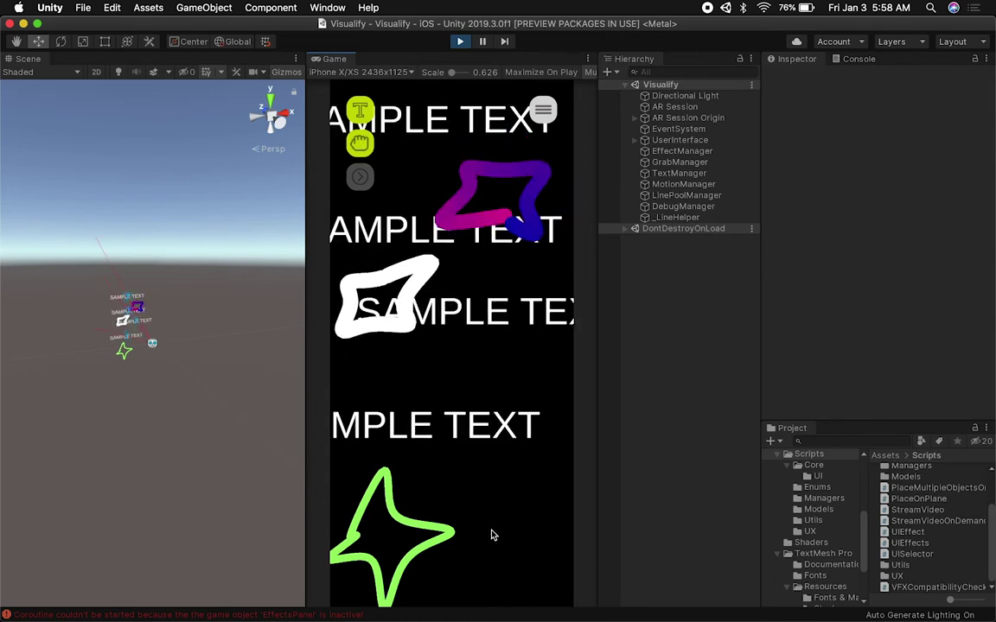
click(493, 531)
click(480, 498)
click(446, 229)
click(475, 386)
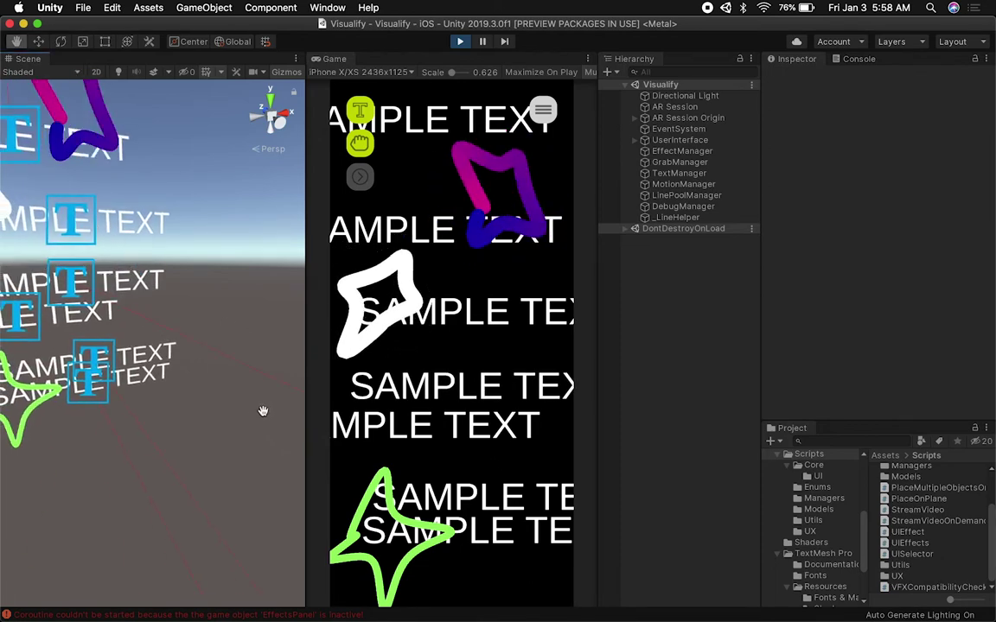
scroll(212, 375, down, 5)
scroll(212, 378, up, 5)
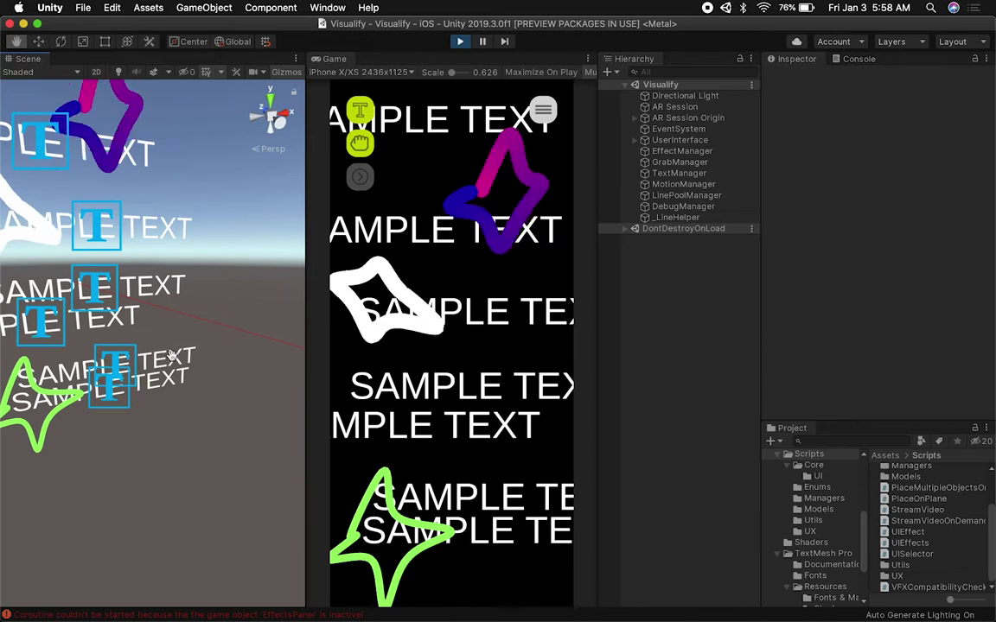
scroll(212, 378, down, 2)
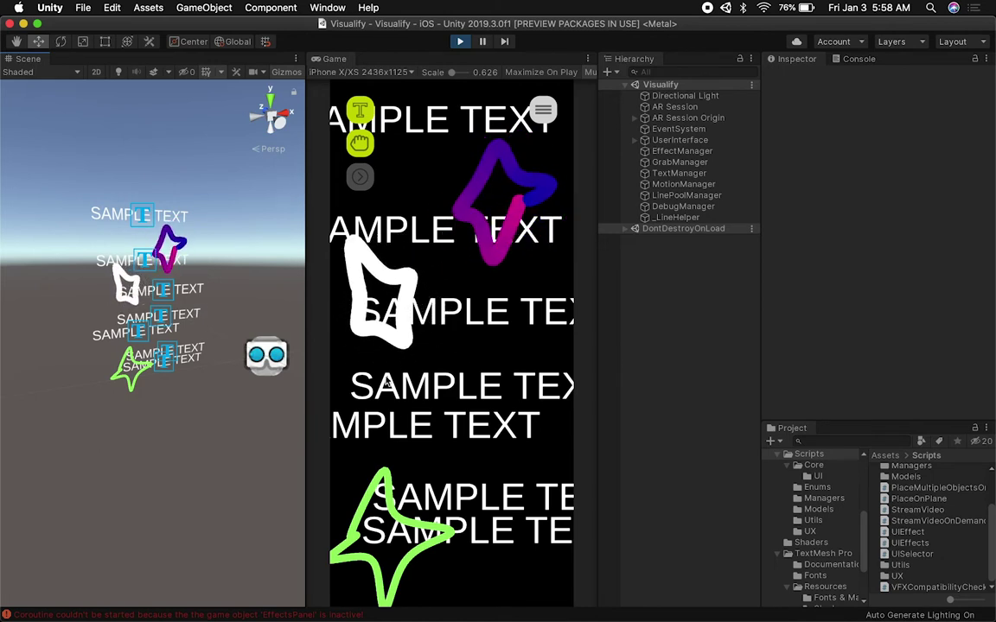
- Re-enable grab mode and drag three overlapping SAMPLE TEXT labels lower in the view
click(363, 146)
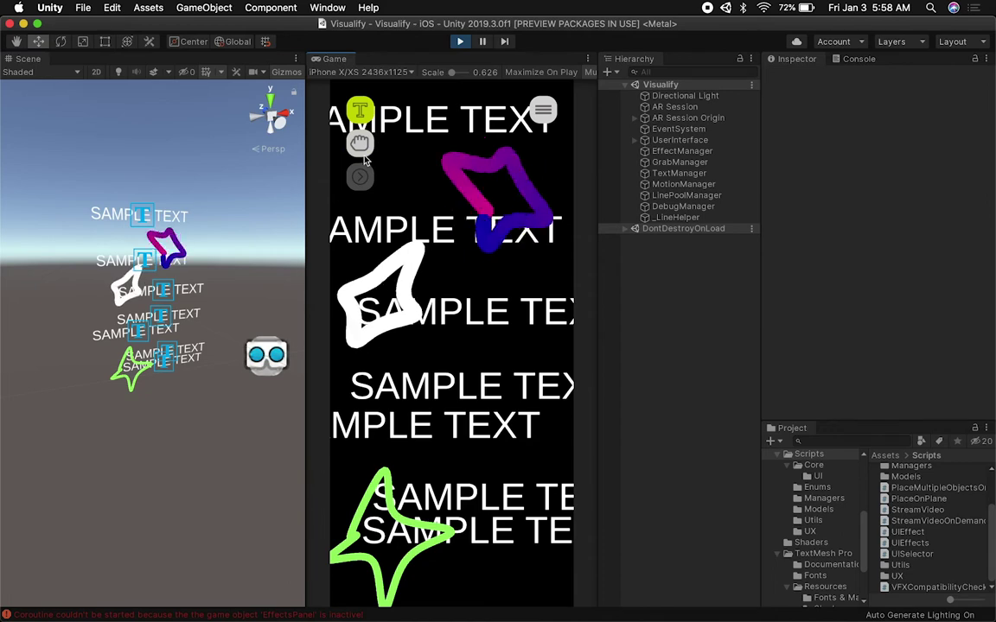
click(360, 144)
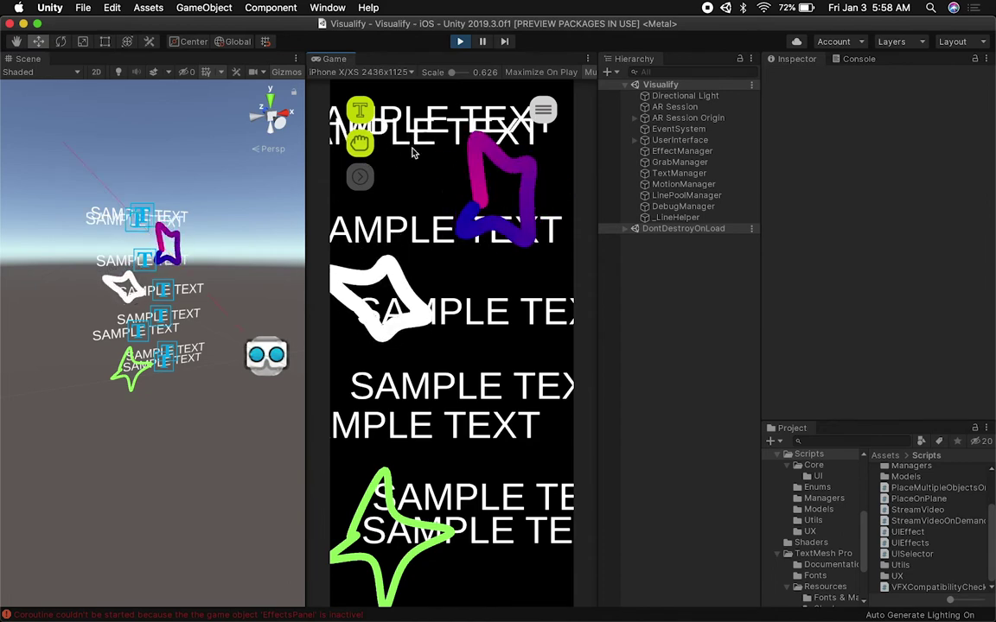
drag(401, 145, 415, 186)
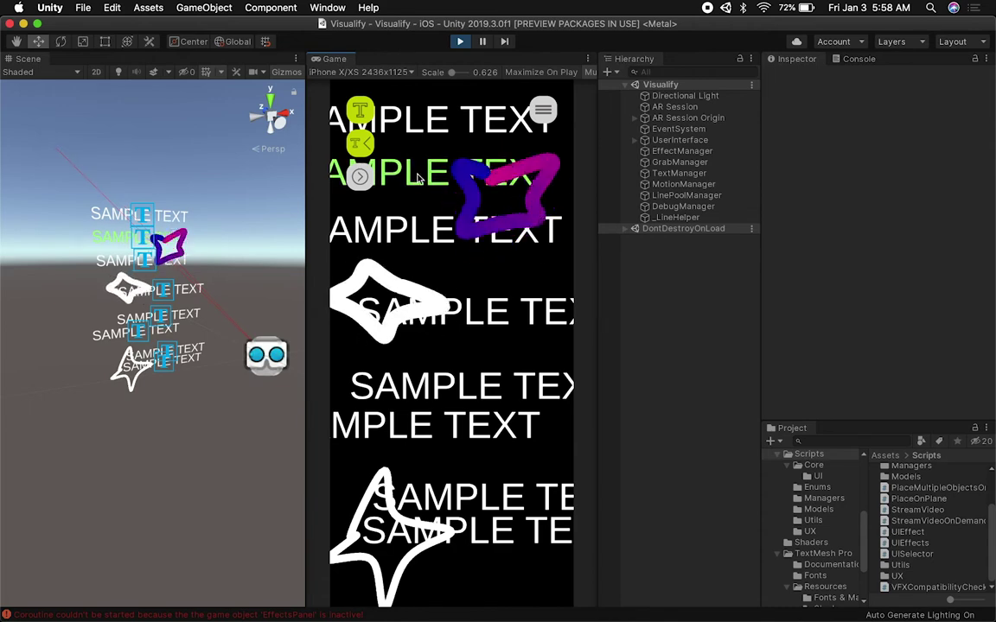
drag(412, 226, 394, 238)
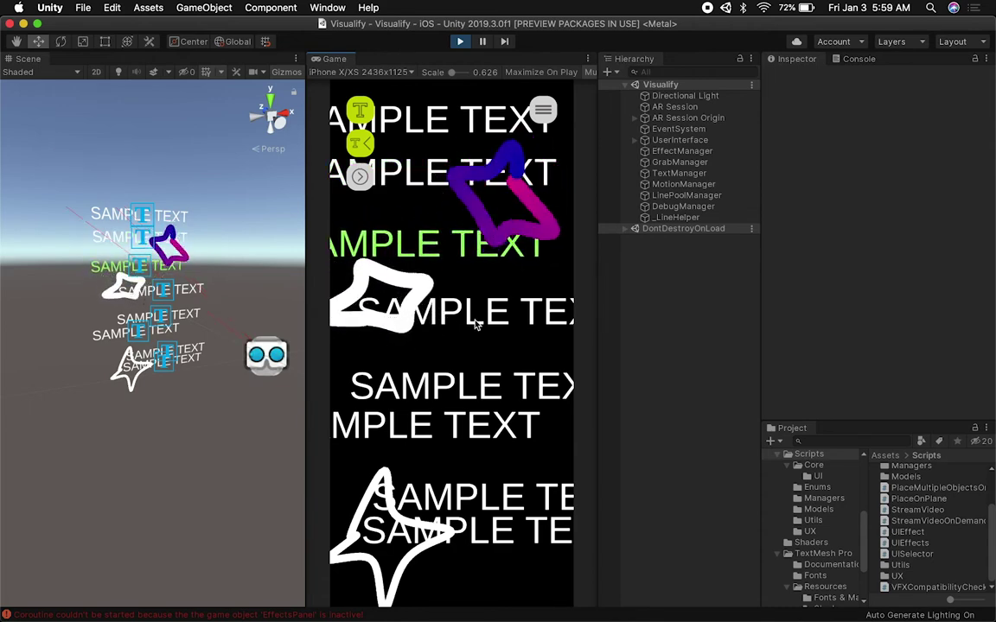
mouse_move(474, 323)
mouse_down()
mouse_move(437, 394)
mouse_move(419, 370)
mouse_move(449, 442)
mouse_move(467, 418)
mouse_move(371, 484)
mouse_move(456, 391)
mouse_up()
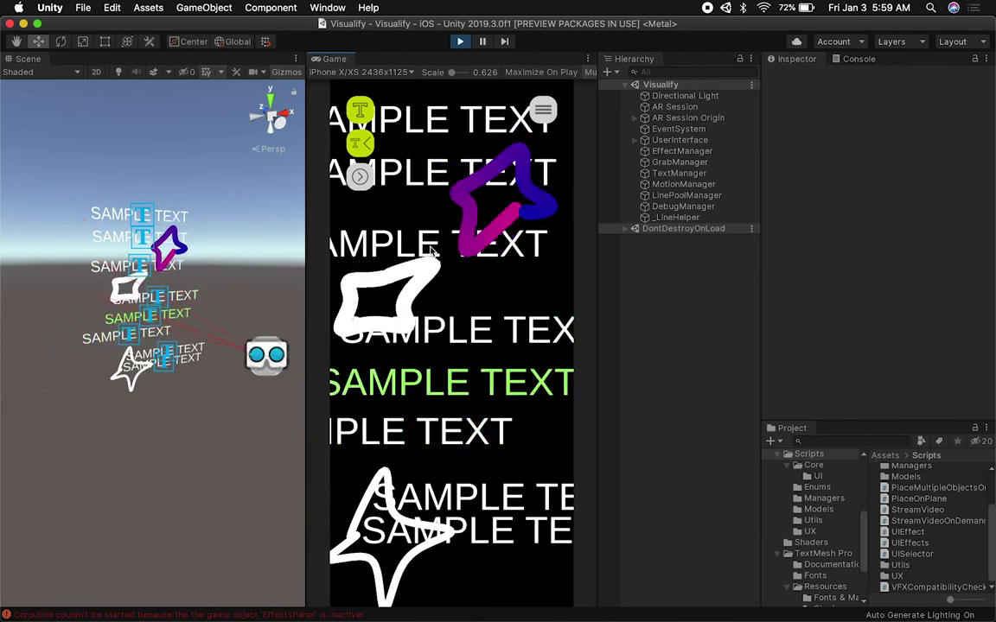
- Set the grabbed SAMPLE TEXT label to font size 0.12 in Phosphate
click(360, 176)
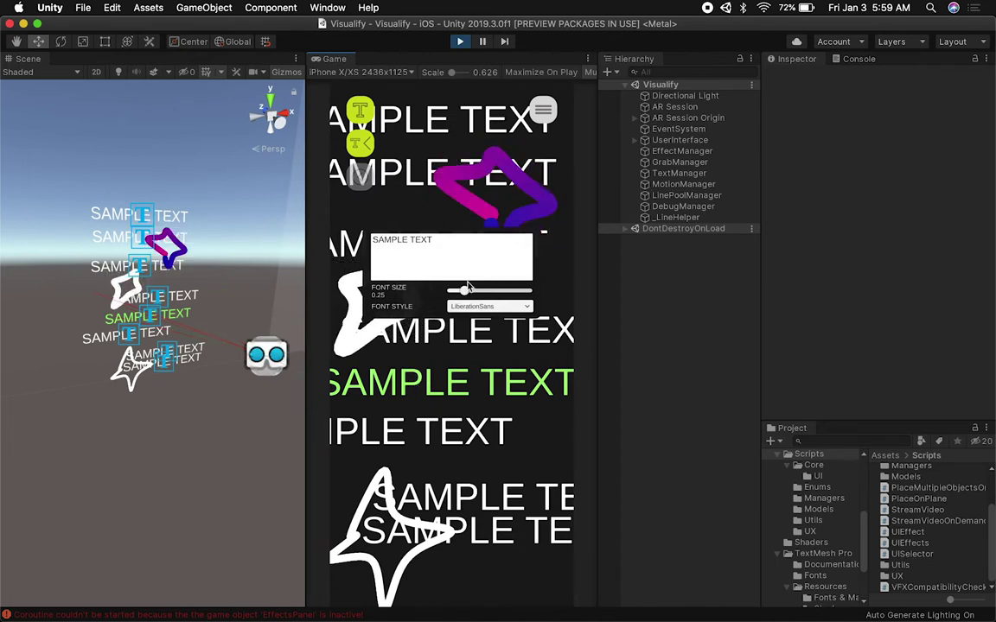
drag(465, 295, 453, 294)
click(489, 306)
click(463, 328)
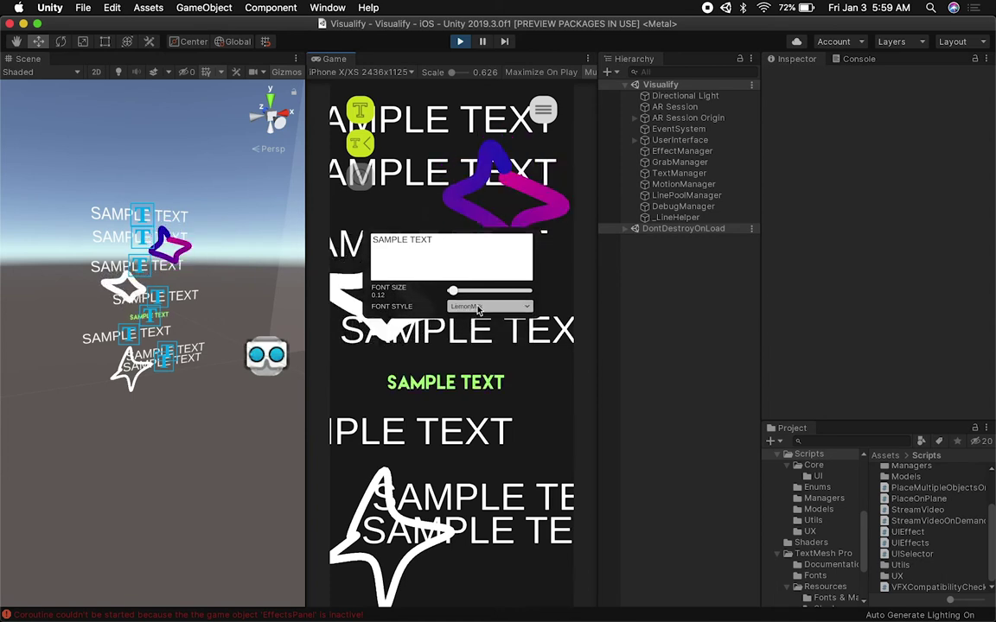
click(484, 306)
click(471, 321)
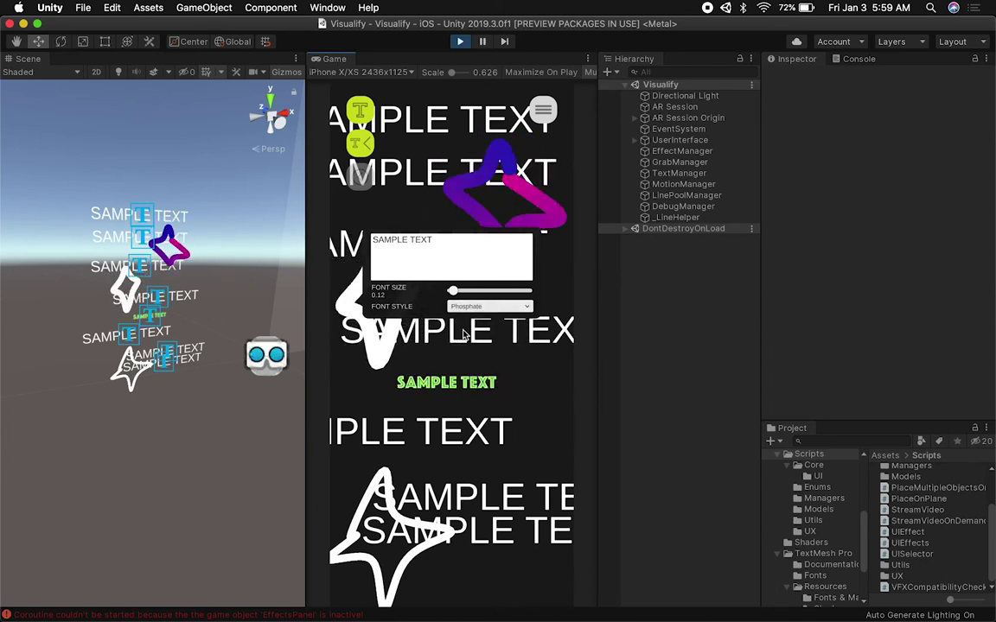
click(464, 336)
- Select the lower label and set it to font size 1.00 in Phosphate
click(359, 145)
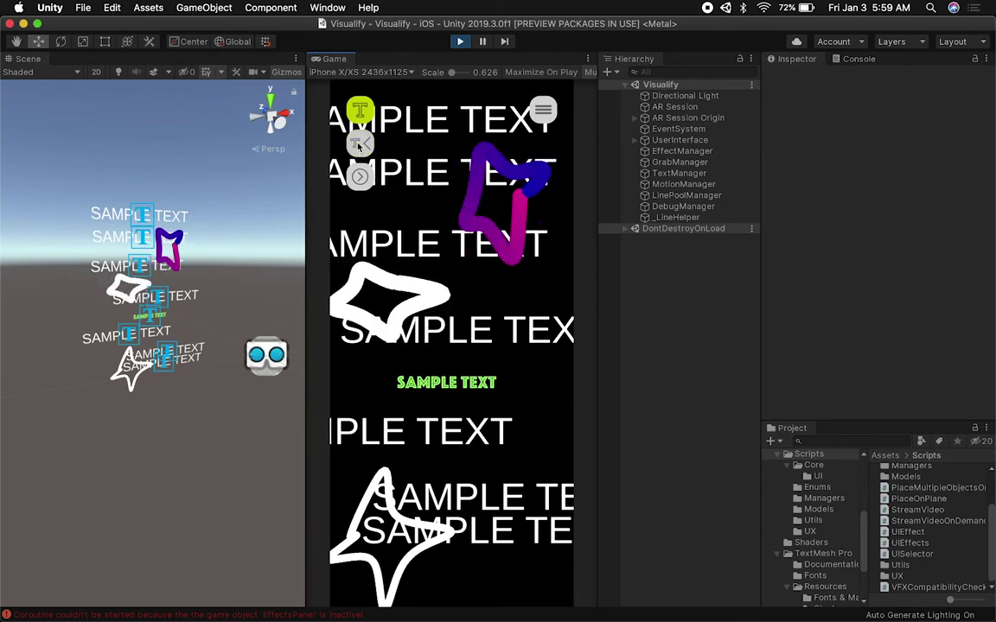
click(359, 145)
click(394, 173)
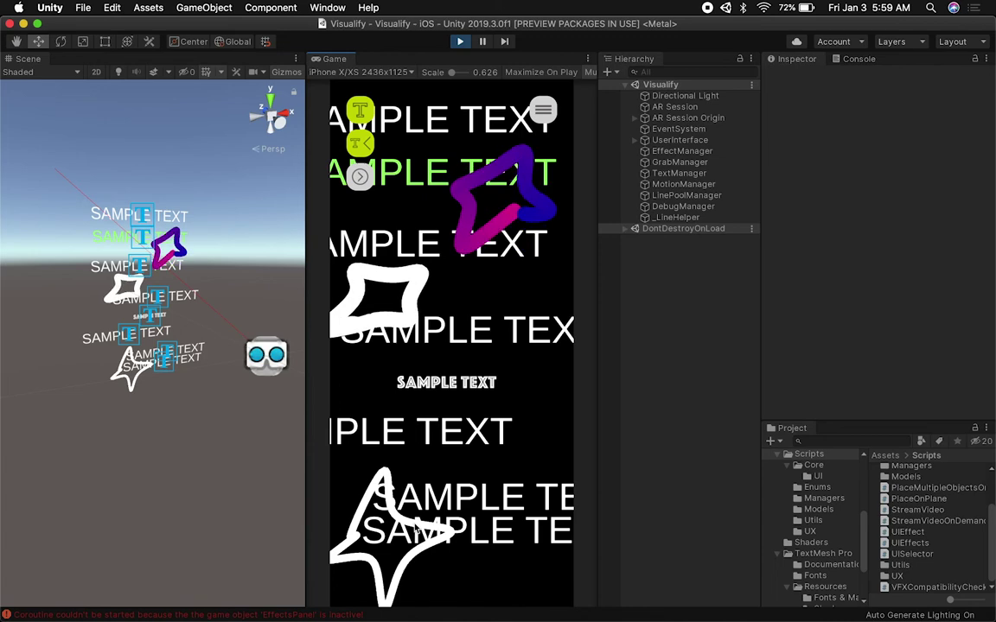
click(428, 431)
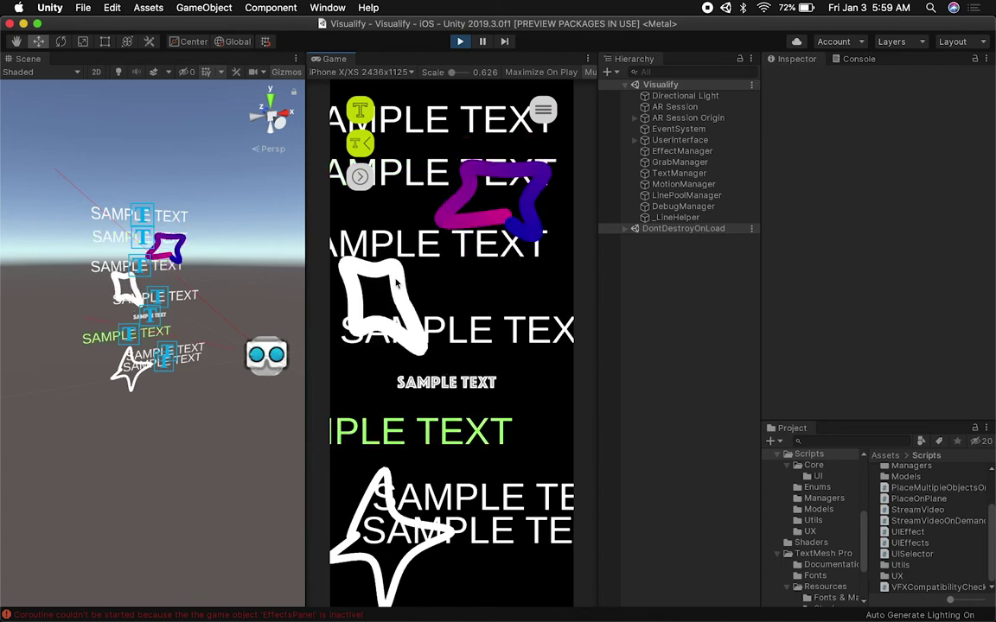
click(456, 321)
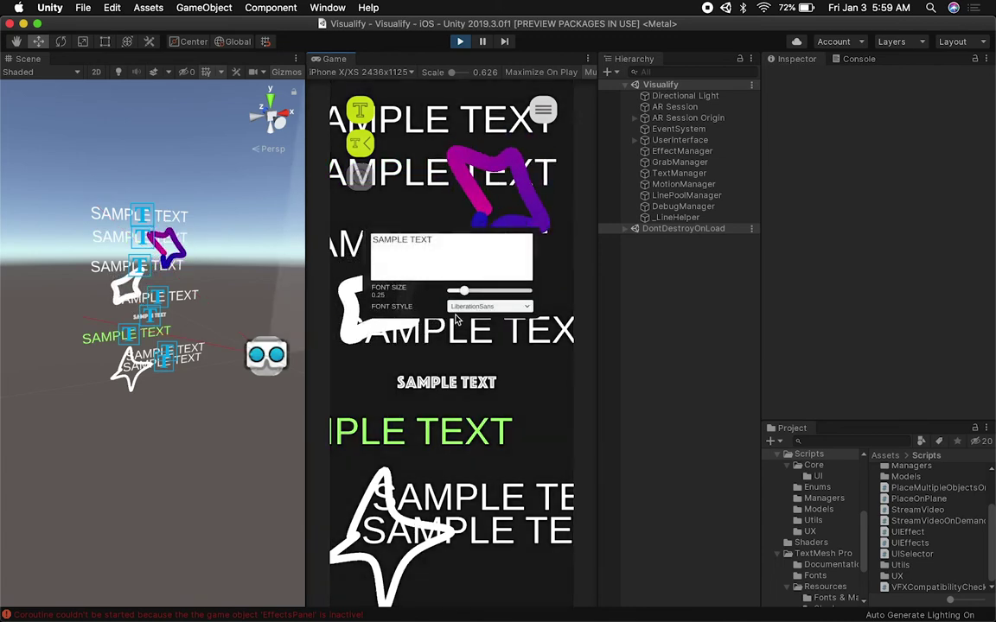
drag(464, 291, 549, 294)
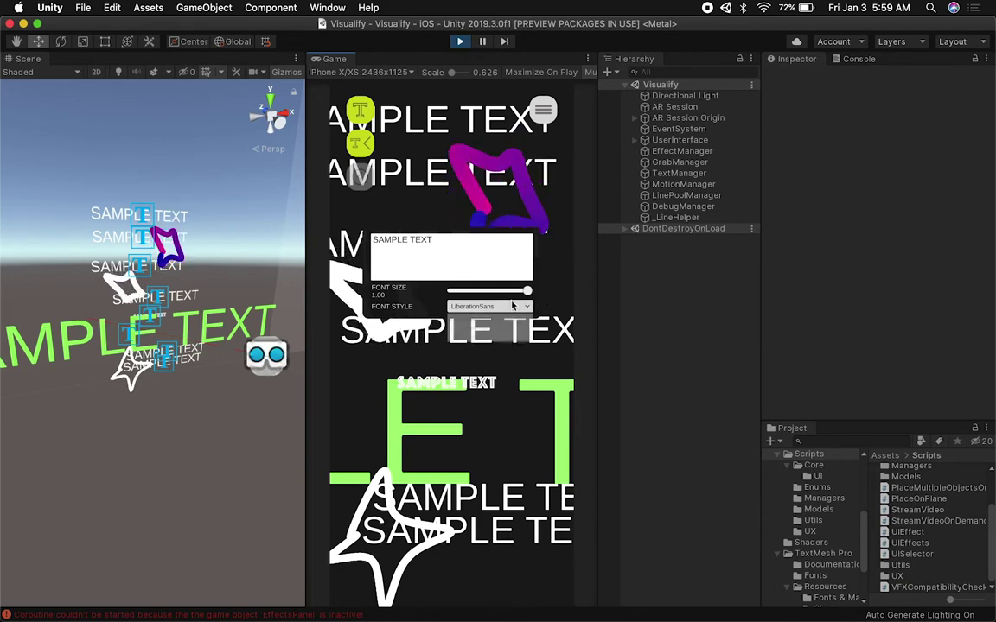
click(513, 305)
click(493, 318)
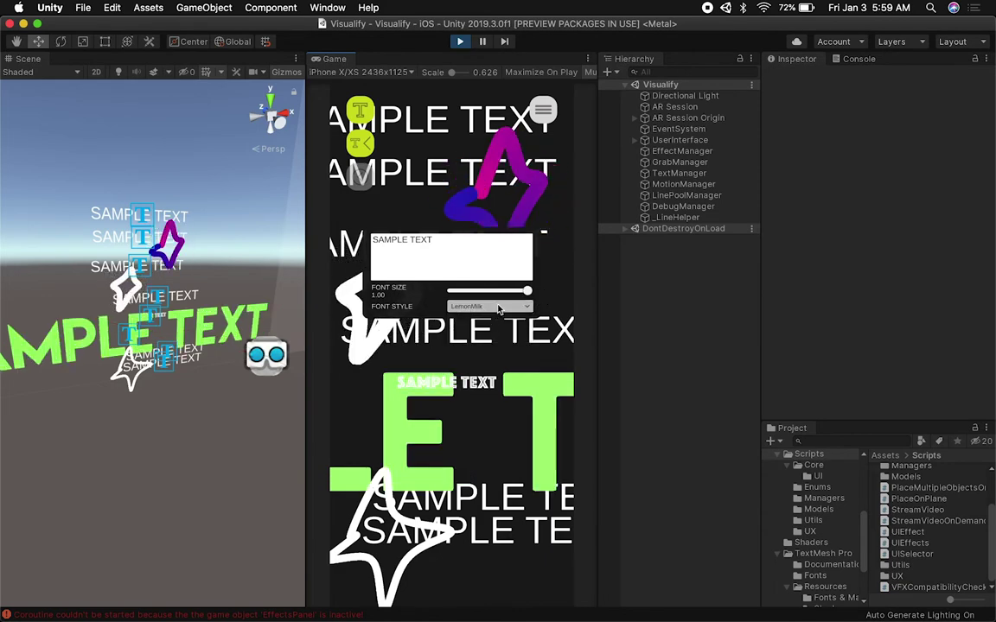
click(498, 309)
click(484, 337)
click(408, 213)
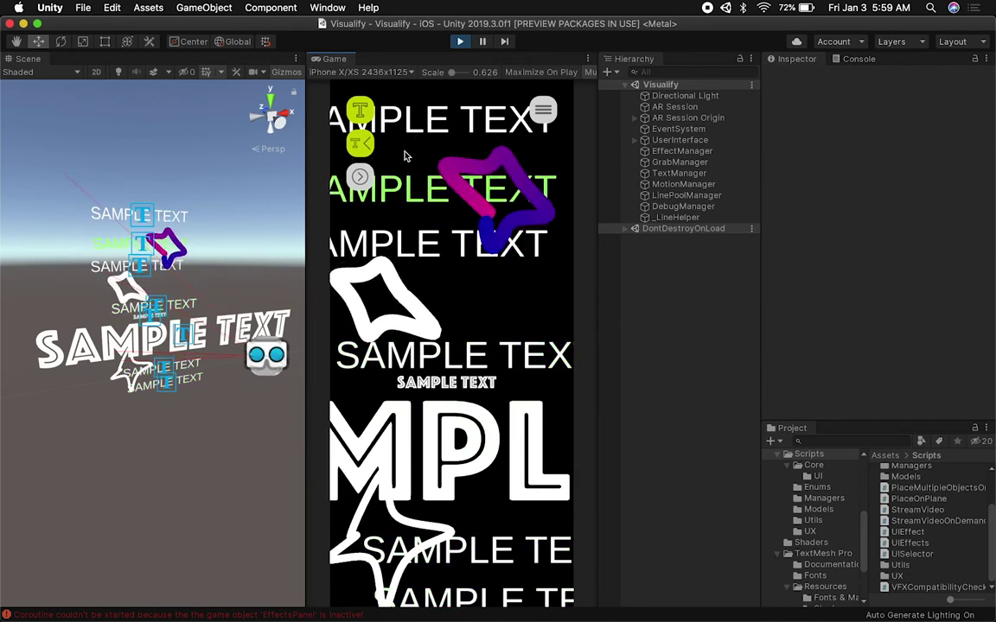
- Switch the top mode button from text (T) to the pencil drawing tool
click(361, 114)
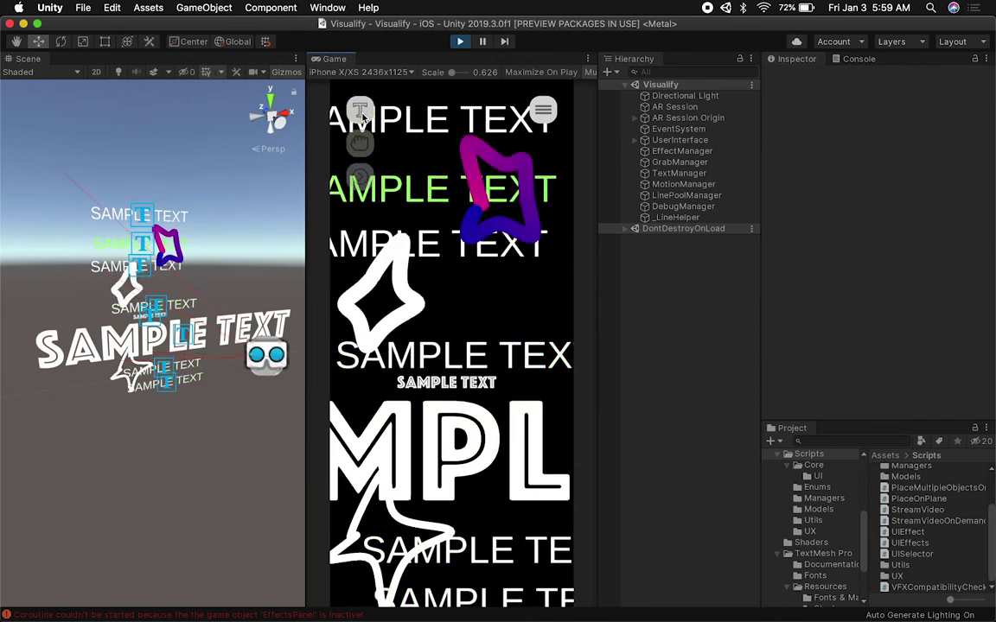
click(361, 114)
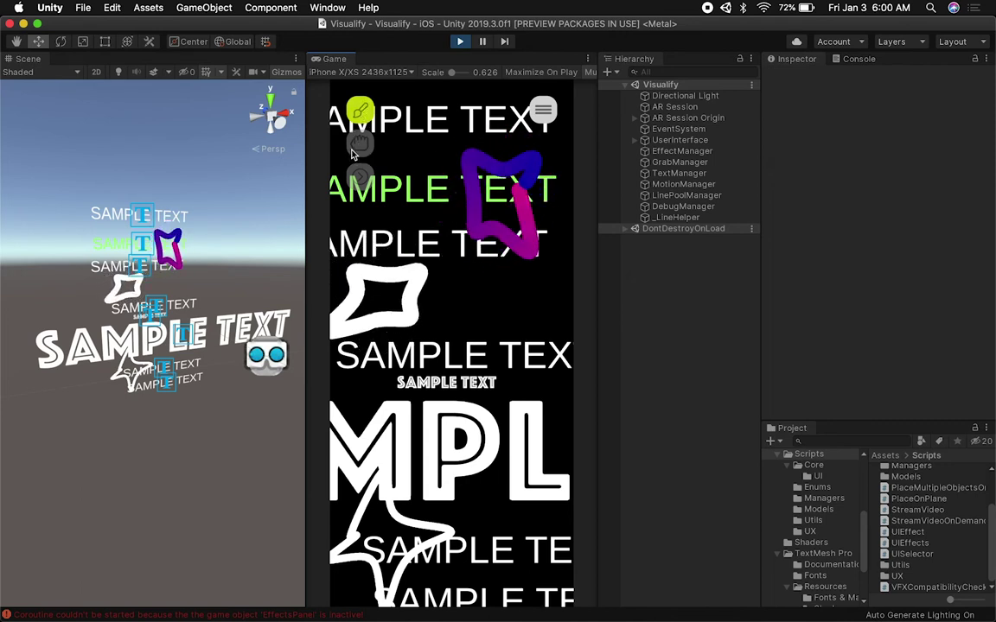
- Place a small paint dot and toggle between line drawing and stroke grabbing
click(534, 288)
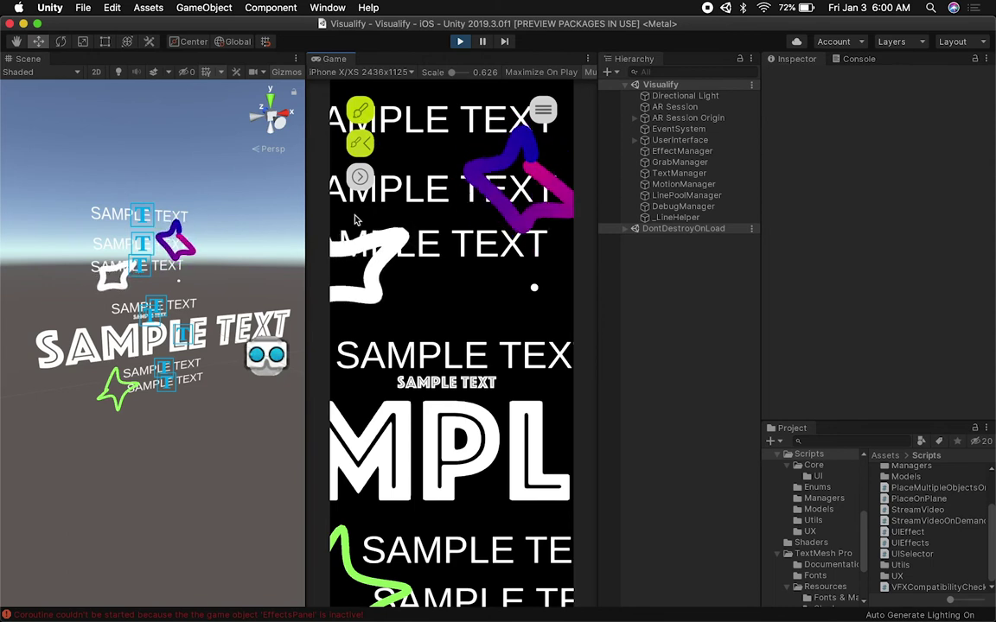
click(357, 115)
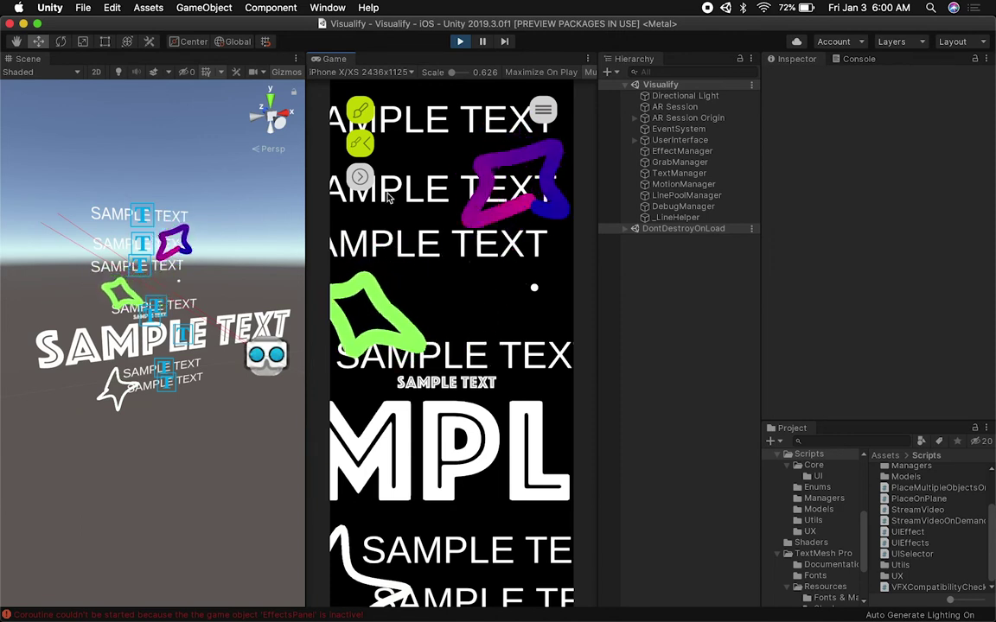
click(361, 116)
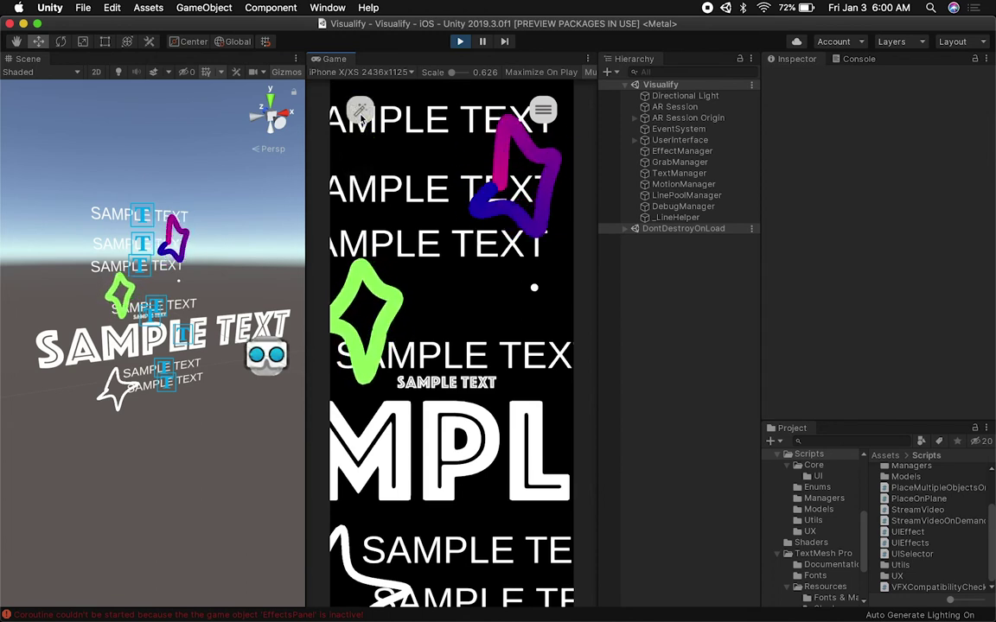
click(360, 115)
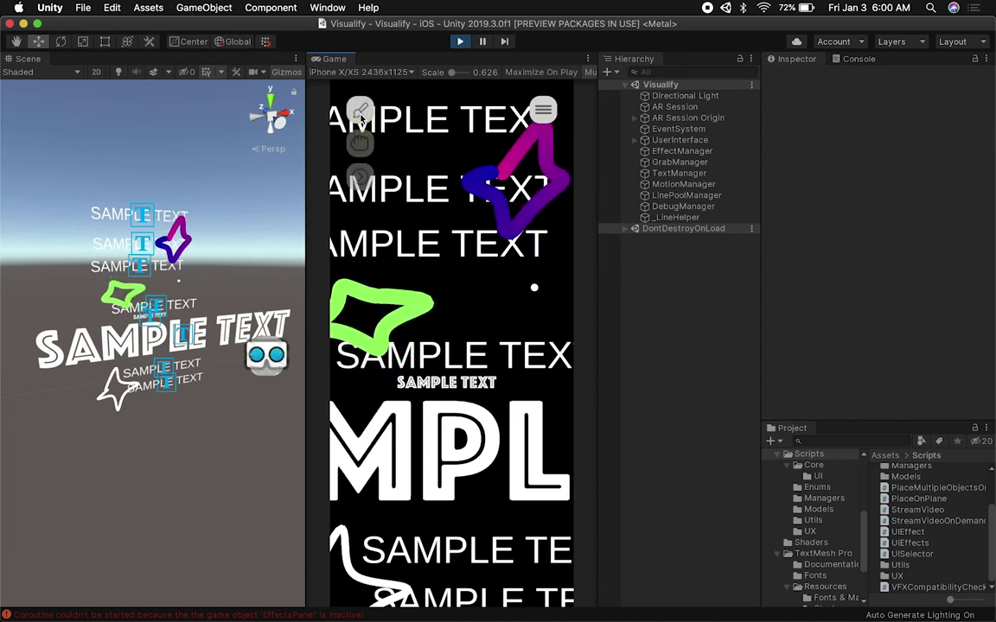
click(360, 116)
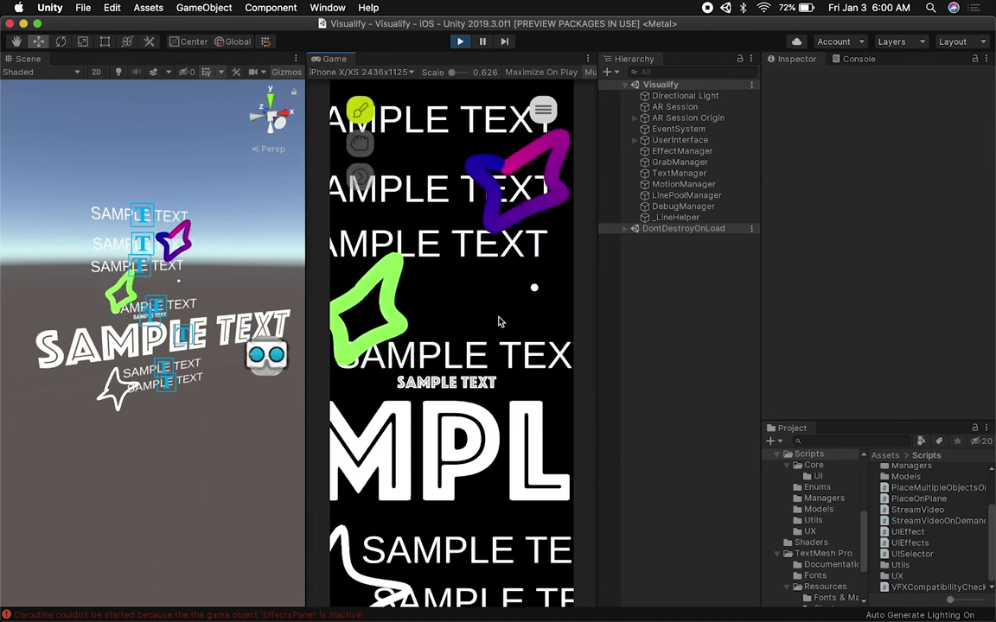
click(369, 146)
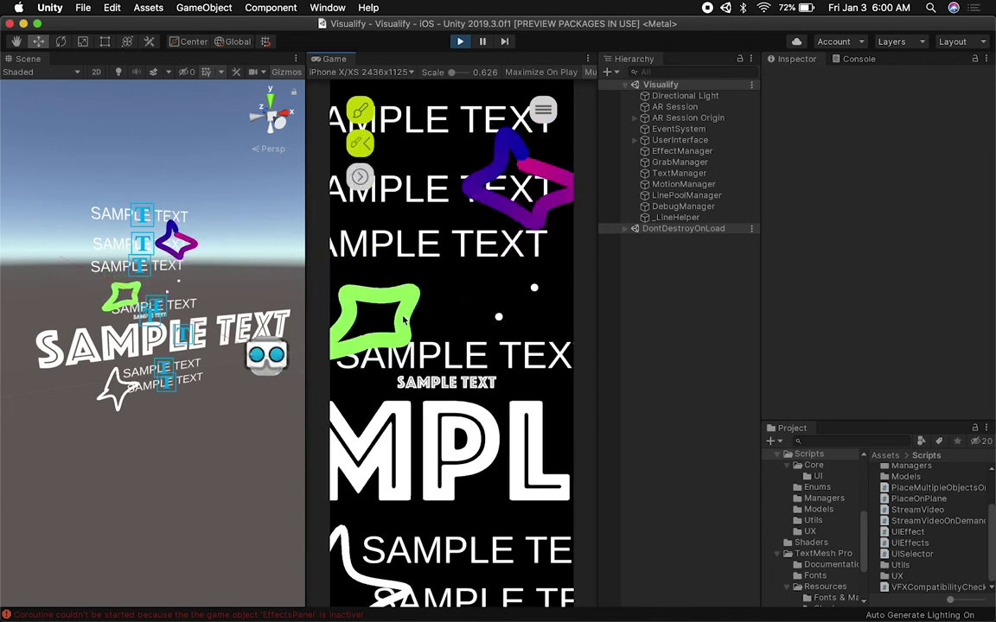
click(362, 147)
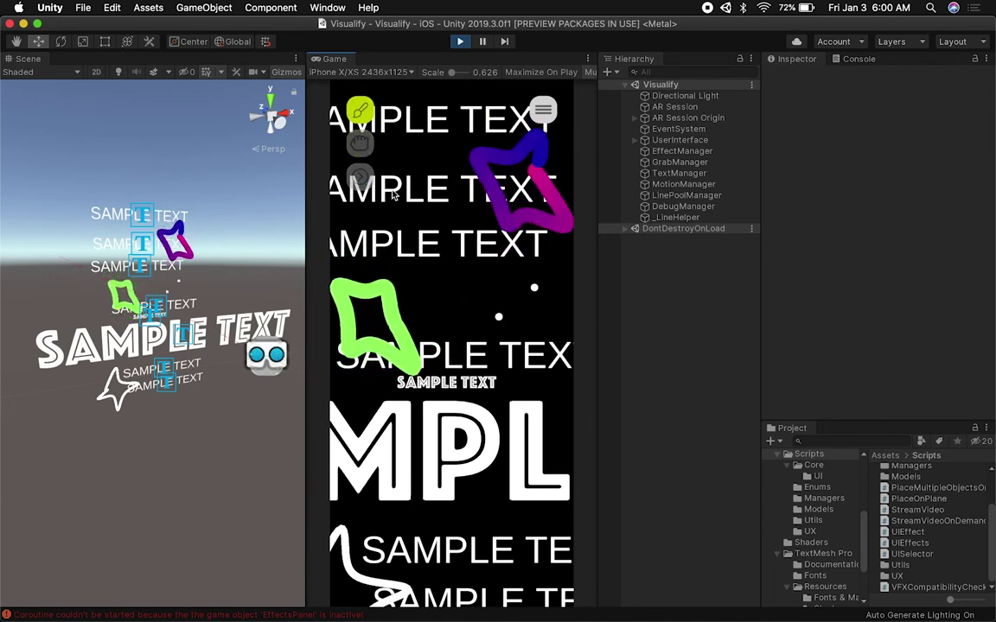
- Draw a purple-blue triangle stroke beside the star and grab the strokes
mouse_move(387, 313)
mouse_down()
mouse_move(491, 298)
mouse_move(471, 336)
mouse_move(400, 313)
mouse_up()
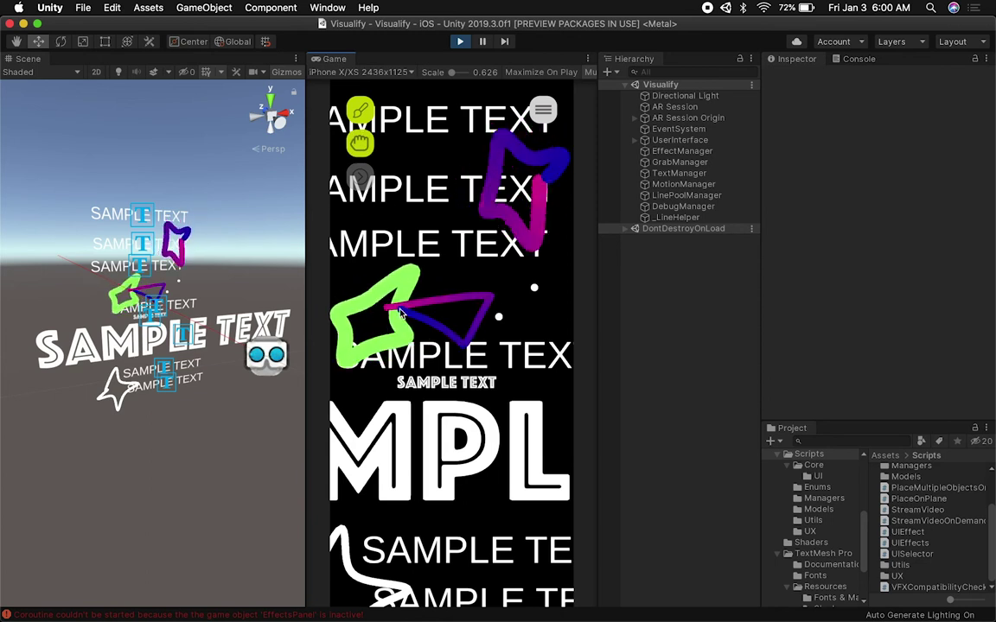
click(363, 149)
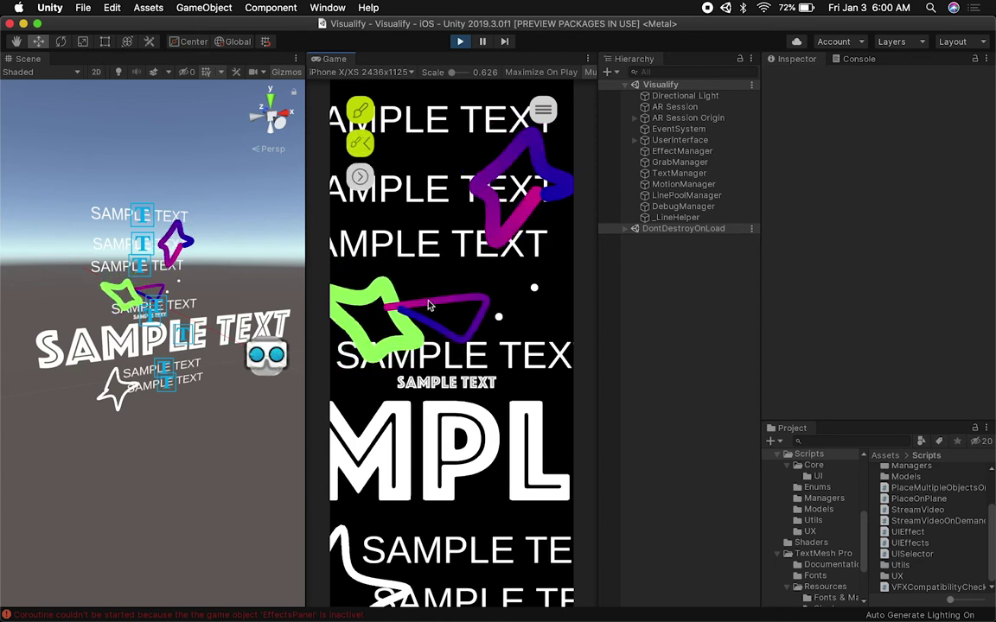
click(430, 305)
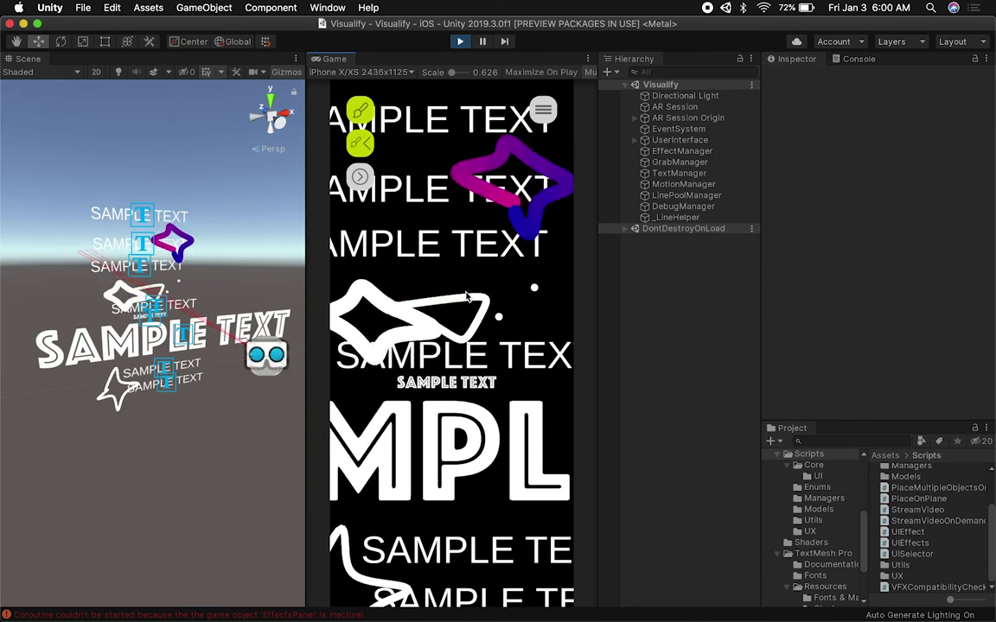
click(465, 298)
click(457, 302)
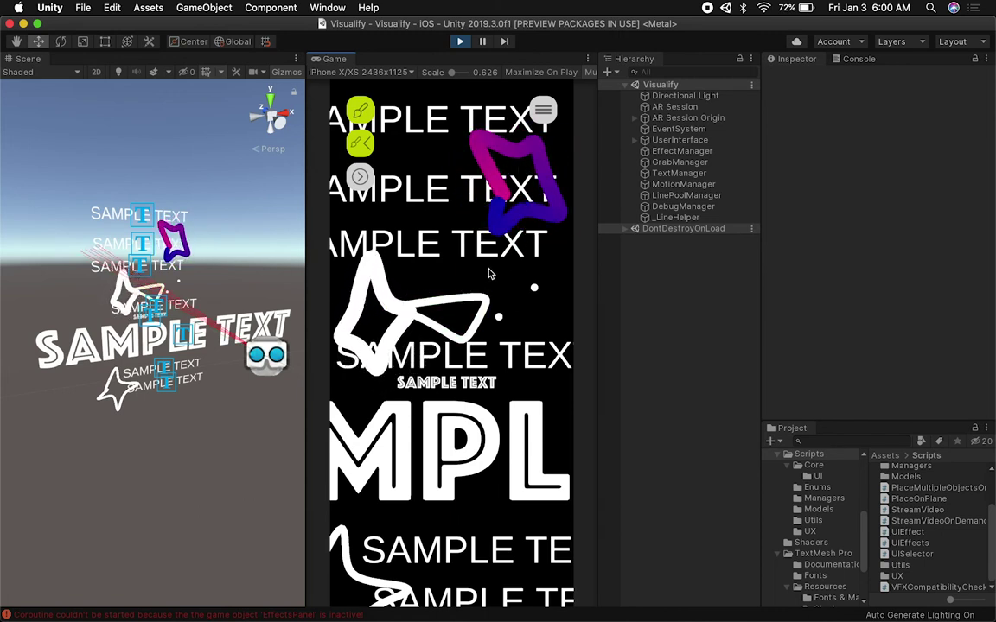